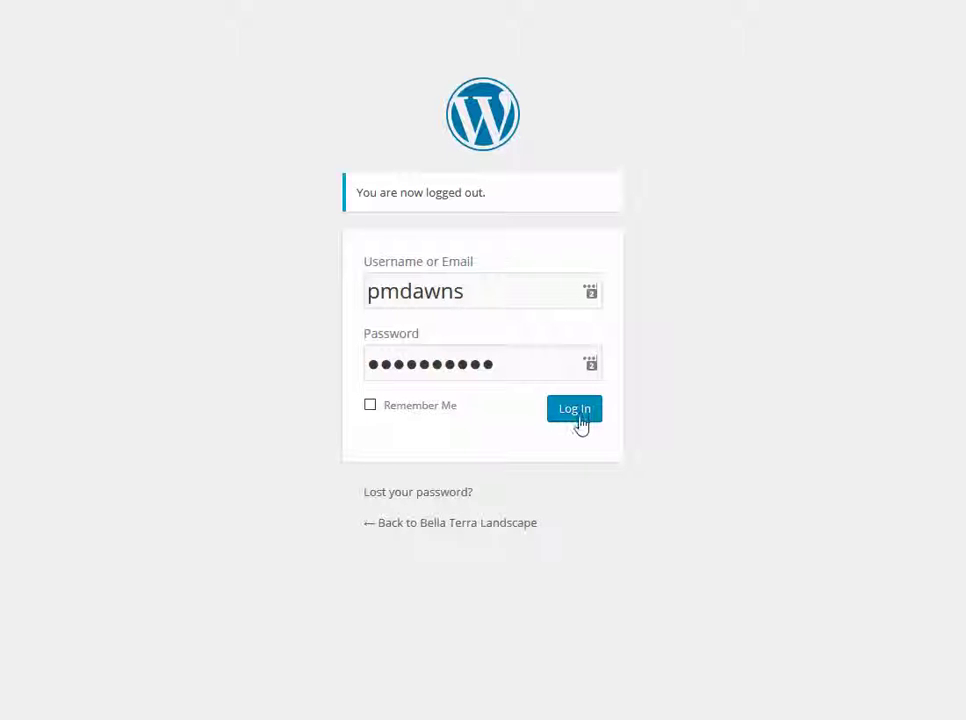
- Log in to the site with the prefilled credentials and dismiss the Yoast SEO tour and LastPass prompts
{"action": "left_click", "coordinate": [370, 407]}
{"action": "left_click", "coordinate": [370, 406]}
{"action": "left_click", "coordinate": [577, 412]}
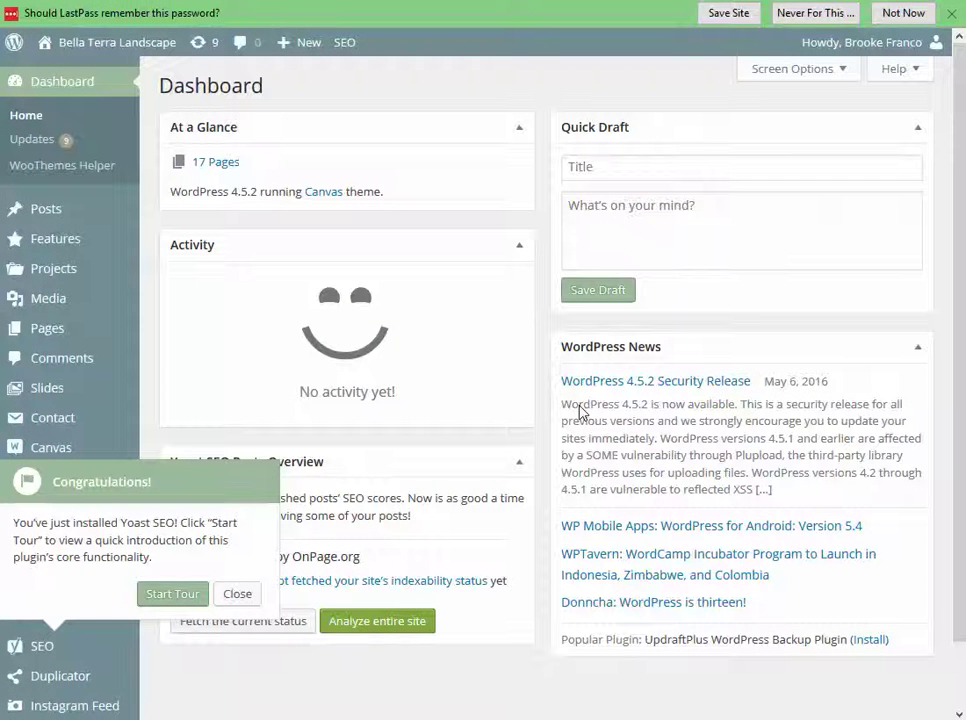
{"action": "left_click", "coordinate": [238, 596]}
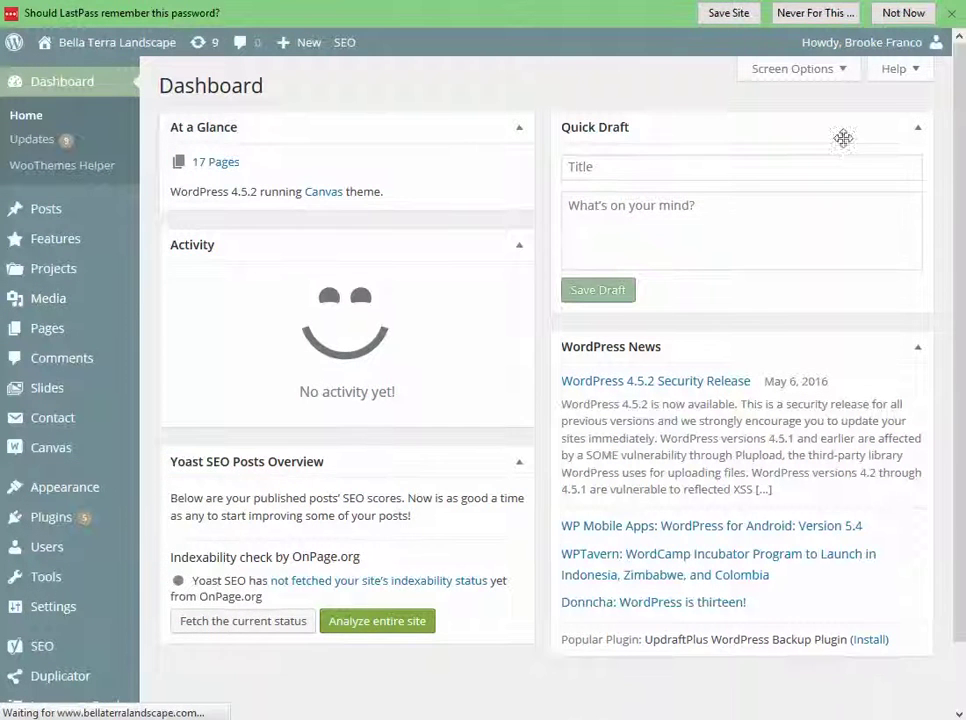
{"action": "left_click", "coordinate": [951, 13]}
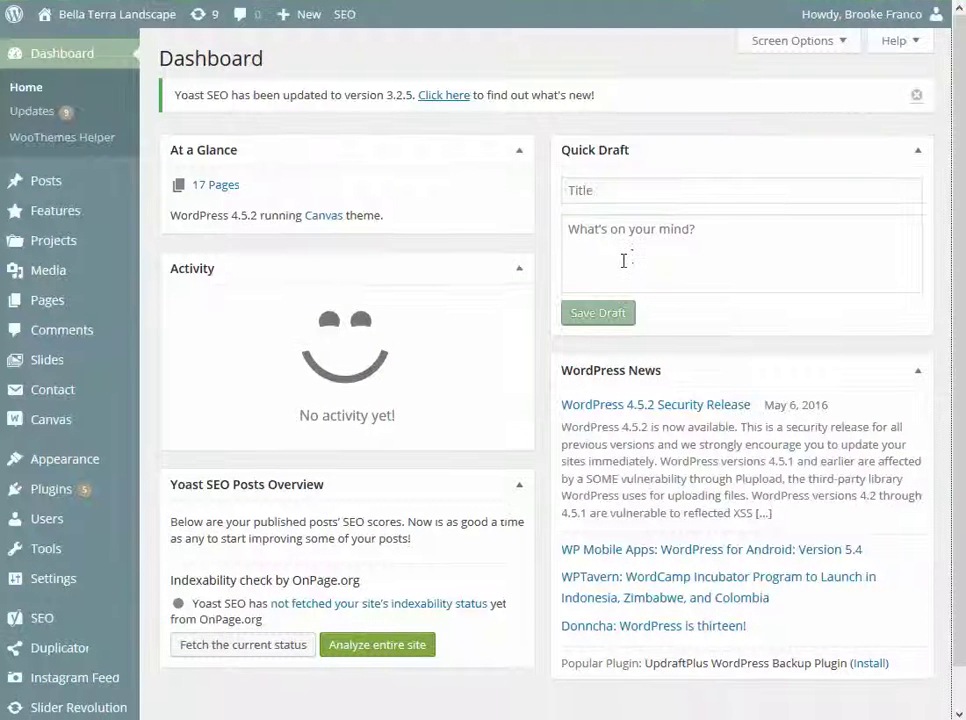
- Open the Practice Page – About Us for editing from the pages list and set LastPass to Never For This Page
{"action": "mouse_move", "coordinate": [93, 306]}
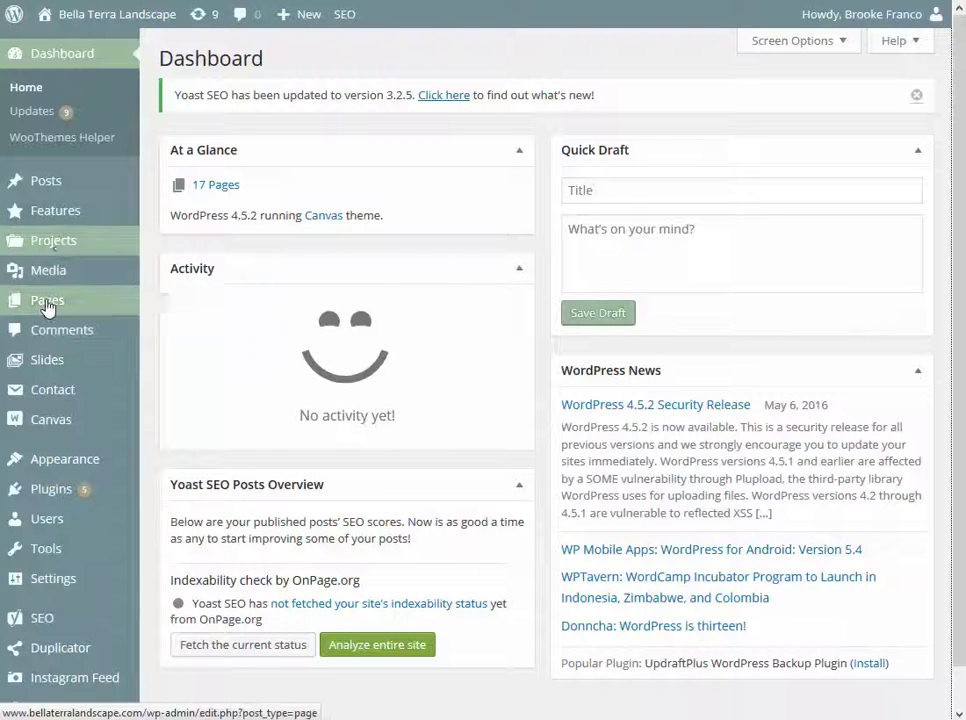
{"action": "mouse_move", "coordinate": [47, 308]}
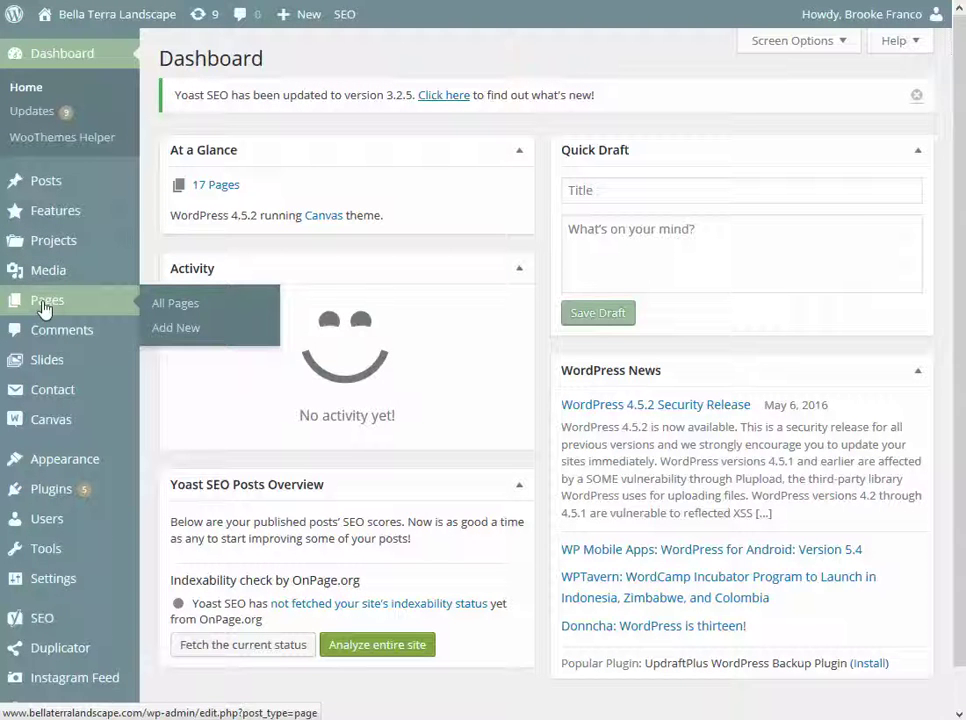
{"action": "left_click", "coordinate": [44, 308]}
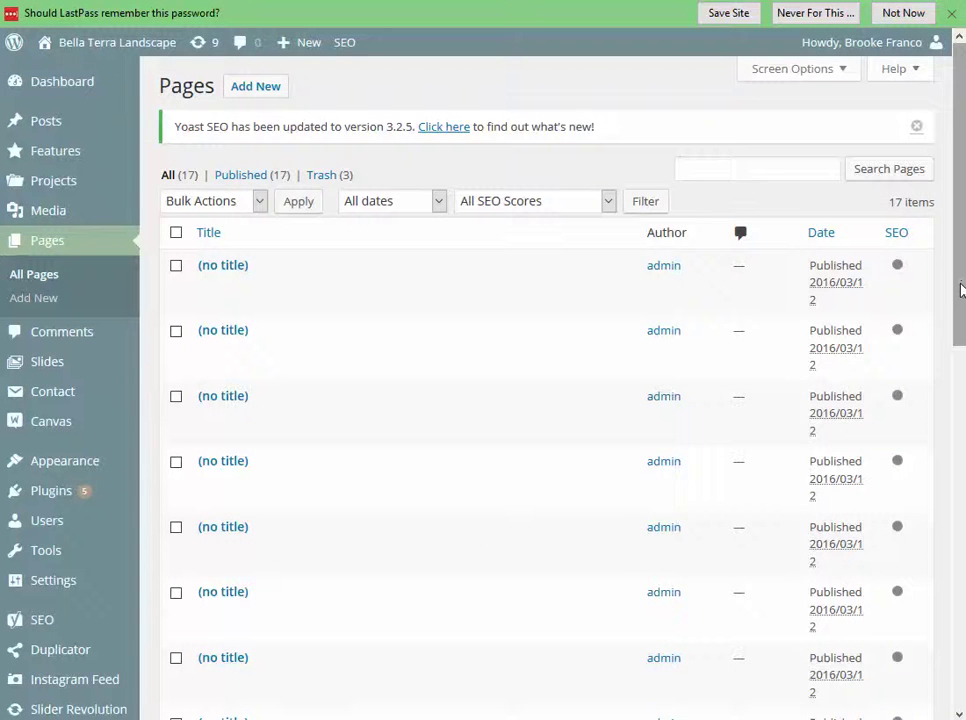
{"action": "left_click_drag", "start_coordinate": [960, 290], "coordinate": [960, 370]}
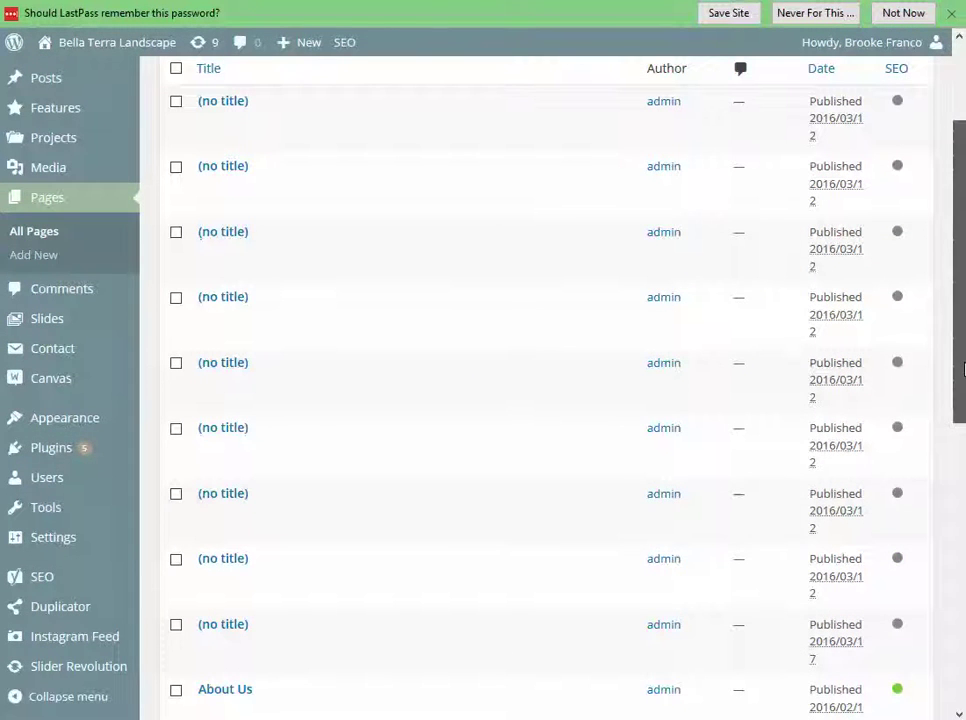
{"action": "scroll", "coordinate": [963, 369], "scroll_direction": "up", "scroll_amount": 3}
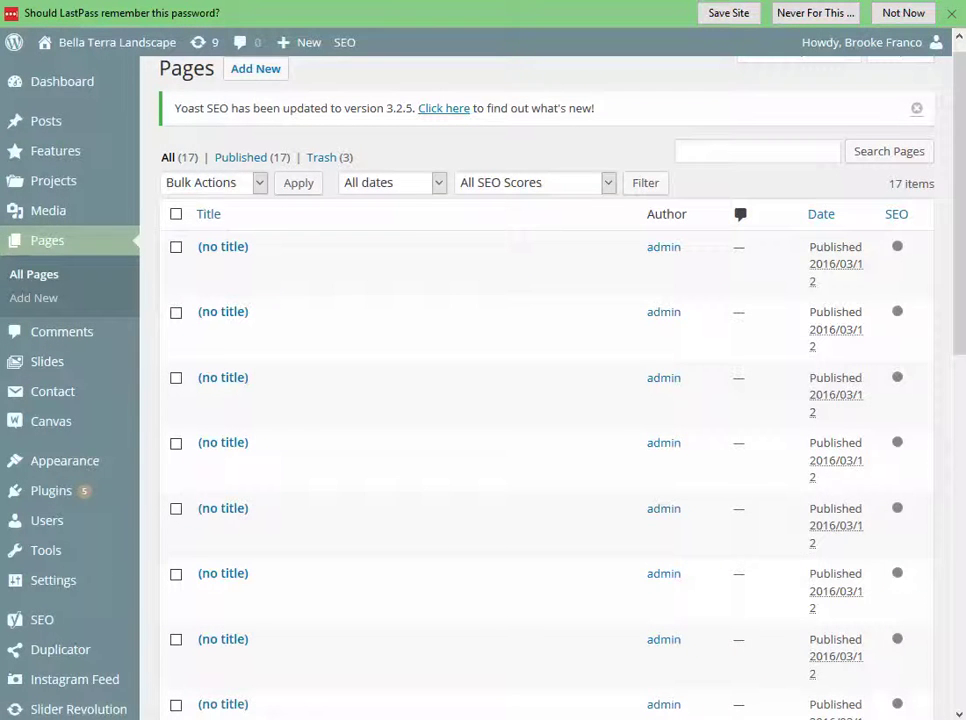
{"action": "scroll", "coordinate": [948, 594], "scroll_direction": "down", "scroll_amount": 6}
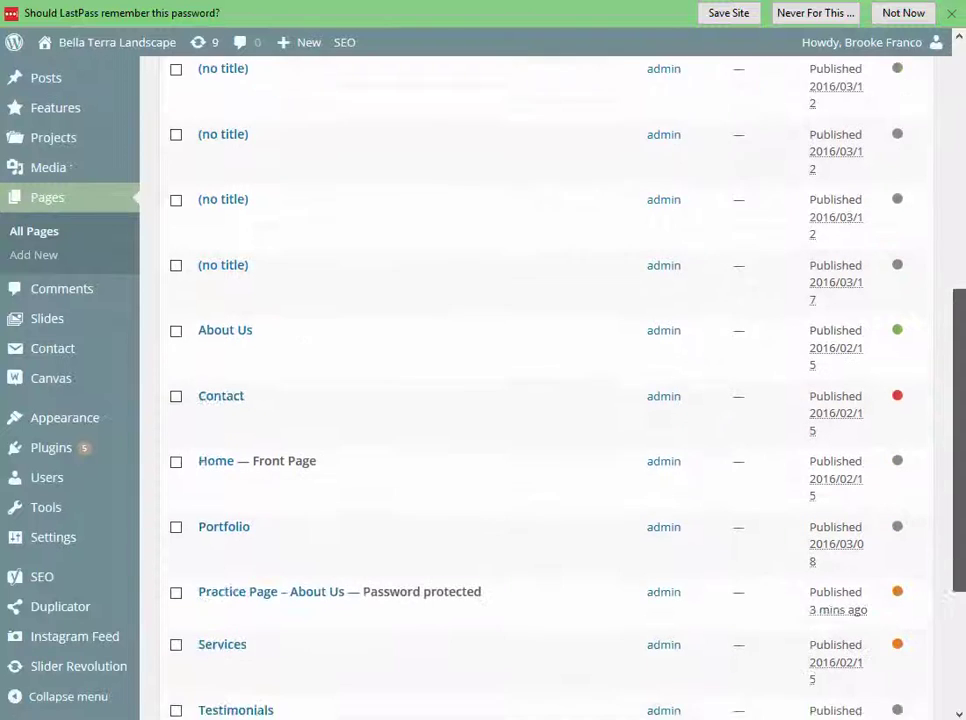
{"action": "scroll", "coordinate": [481, 630], "scroll_direction": "down", "scroll_amount": 2}
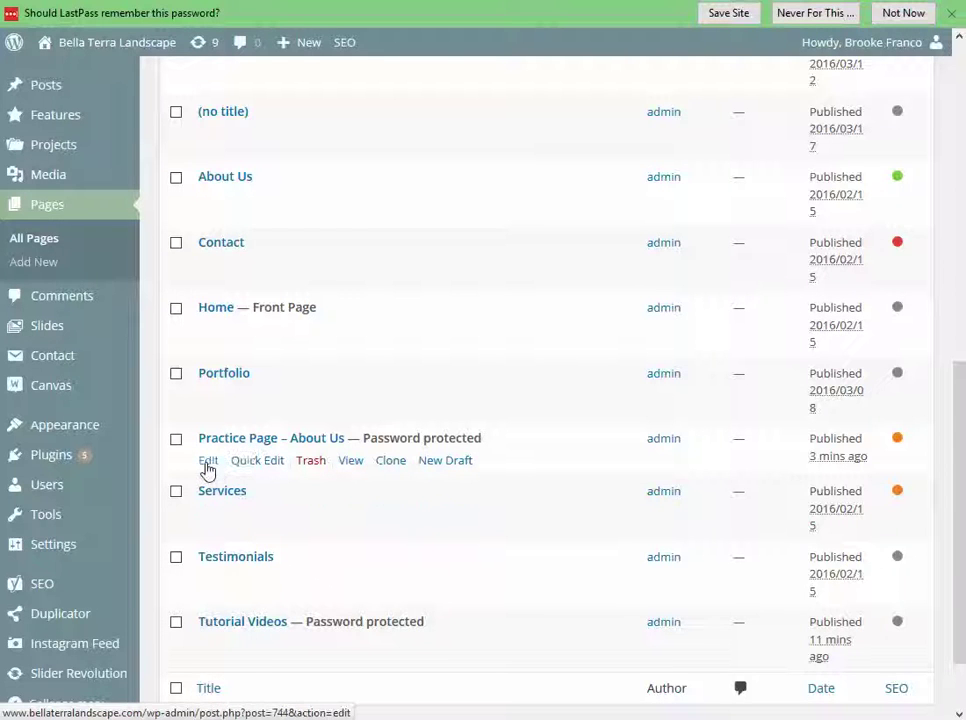
{"action": "left_click", "coordinate": [207, 464]}
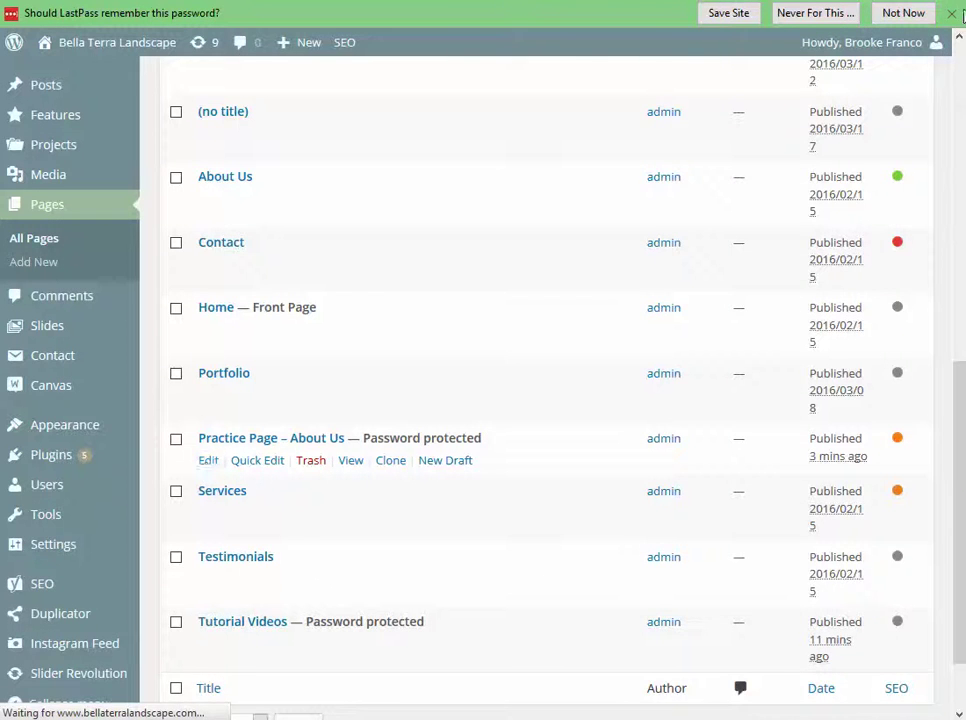
{"action": "left_click", "coordinate": [815, 14]}
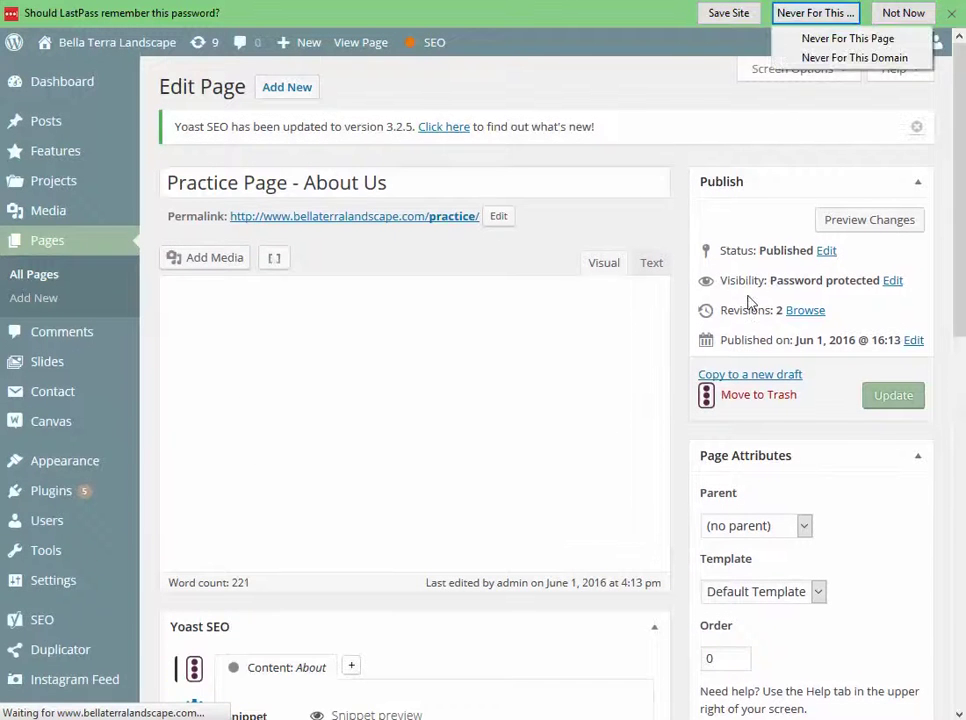
{"action": "left_click", "coordinate": [852, 40]}
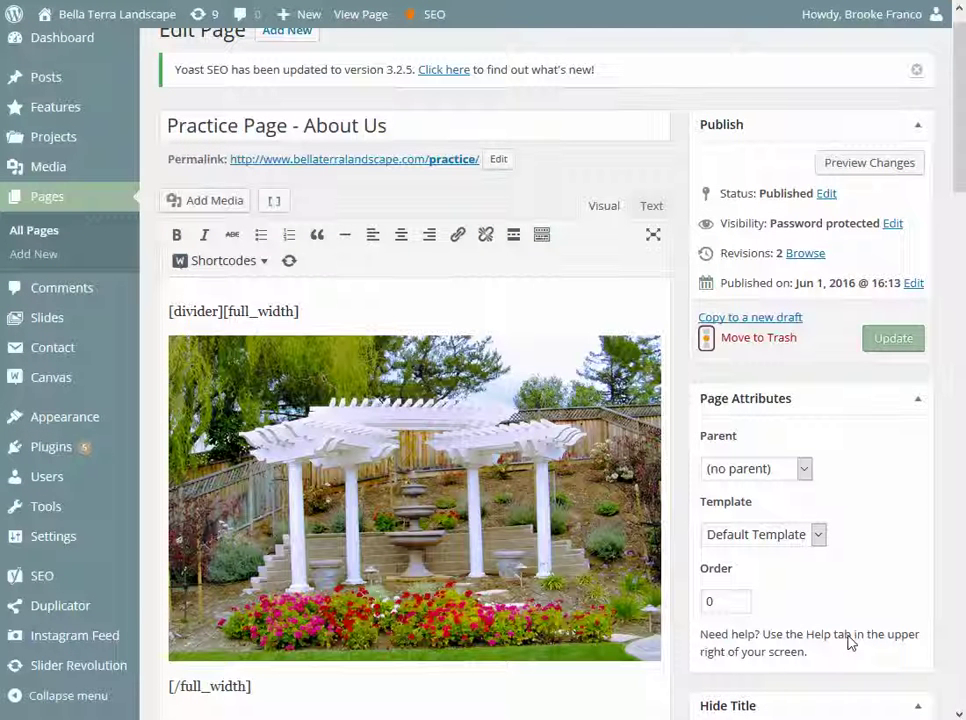
- Look over the practice page's title and its content down to the accredited business badge
{"action": "left_click", "coordinate": [253, 126]}
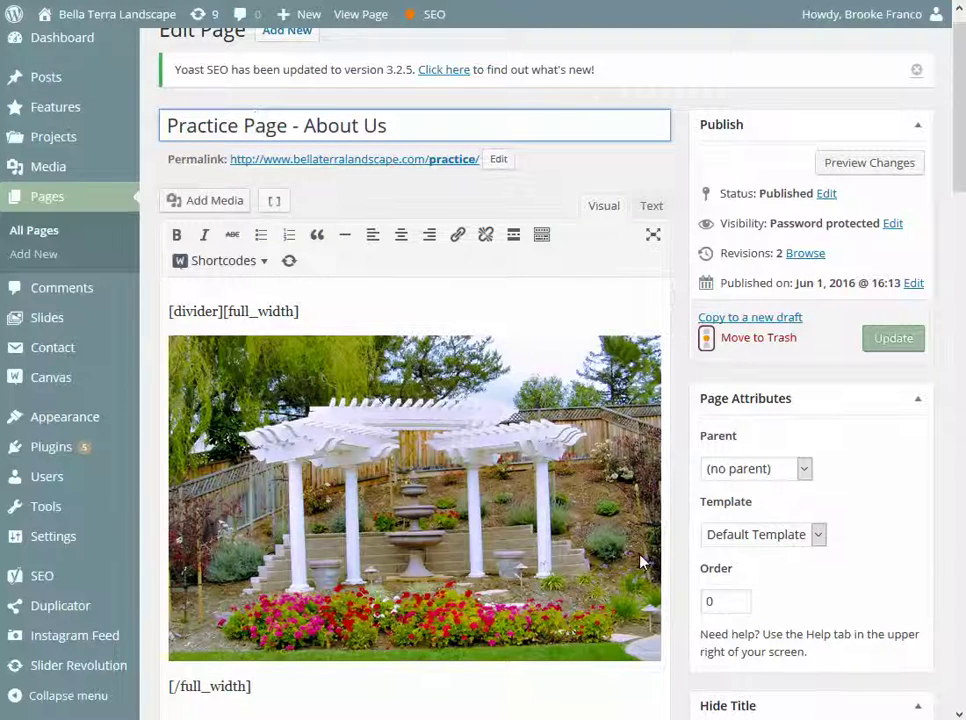
{"action": "scroll", "coordinate": [640, 558], "scroll_direction": "down", "scroll_amount": 5}
{"action": "scroll", "coordinate": [641, 556], "scroll_direction": "down", "scroll_amount": 3}
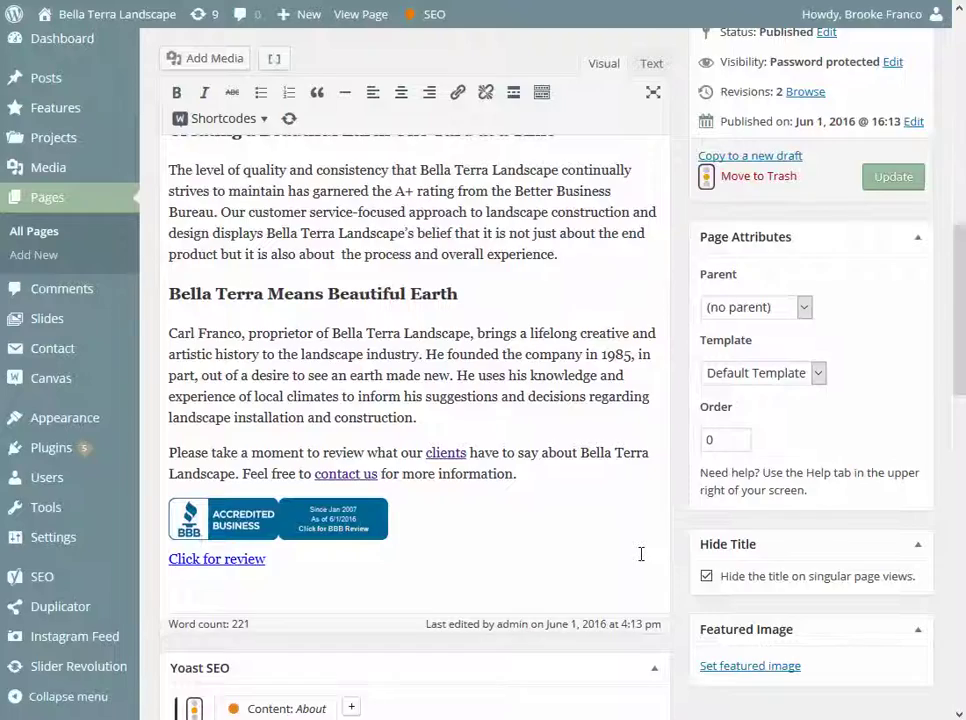
{"action": "scroll", "coordinate": [641, 556], "scroll_direction": "up", "scroll_amount": 8}
{"action": "scroll", "coordinate": [643, 561], "scroll_direction": "up", "scroll_amount": 1}
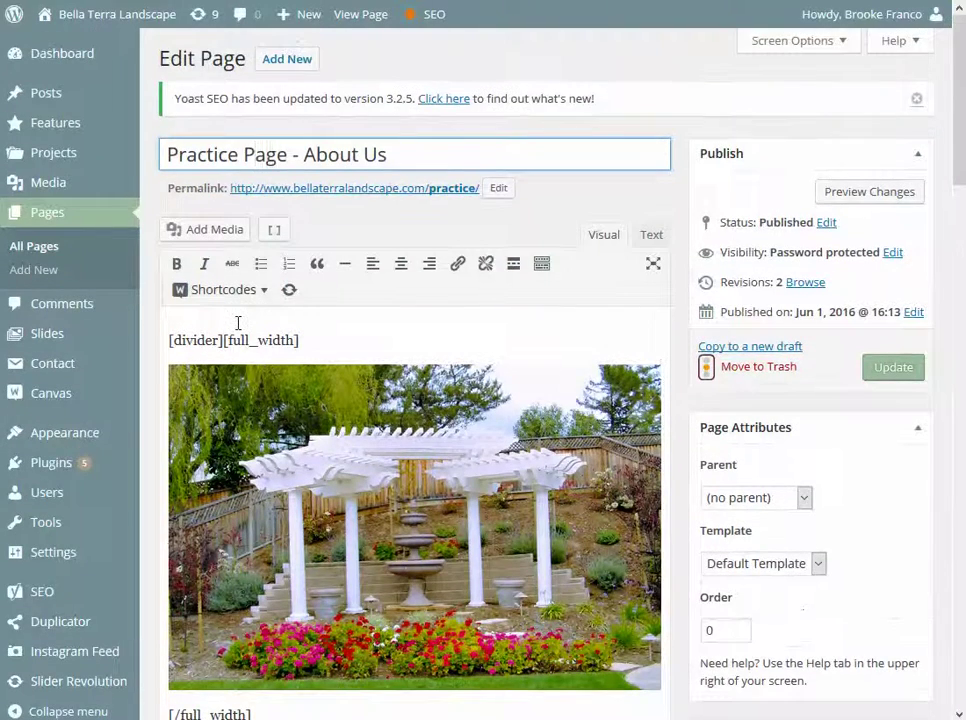
{"action": "scroll", "coordinate": [238, 322], "scroll_direction": "down", "scroll_amount": 1}
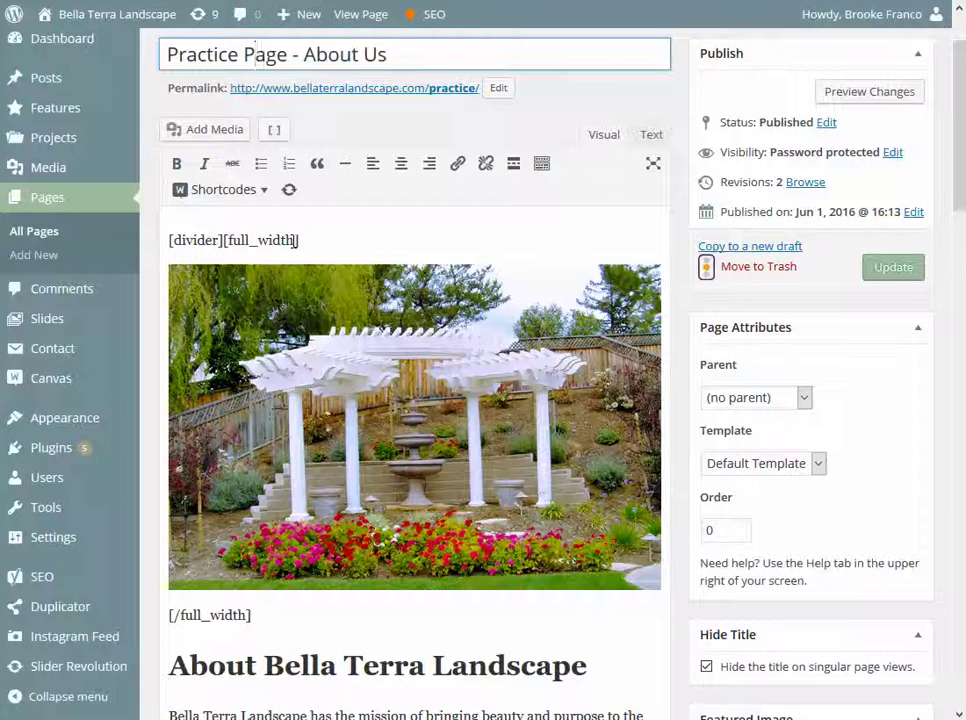
- Examine the divider shortcode and the opening and closing full_width shortcodes around the garden photo
{"action": "left_click_drag", "start_coordinate": [223, 240], "coordinate": [170, 238]}
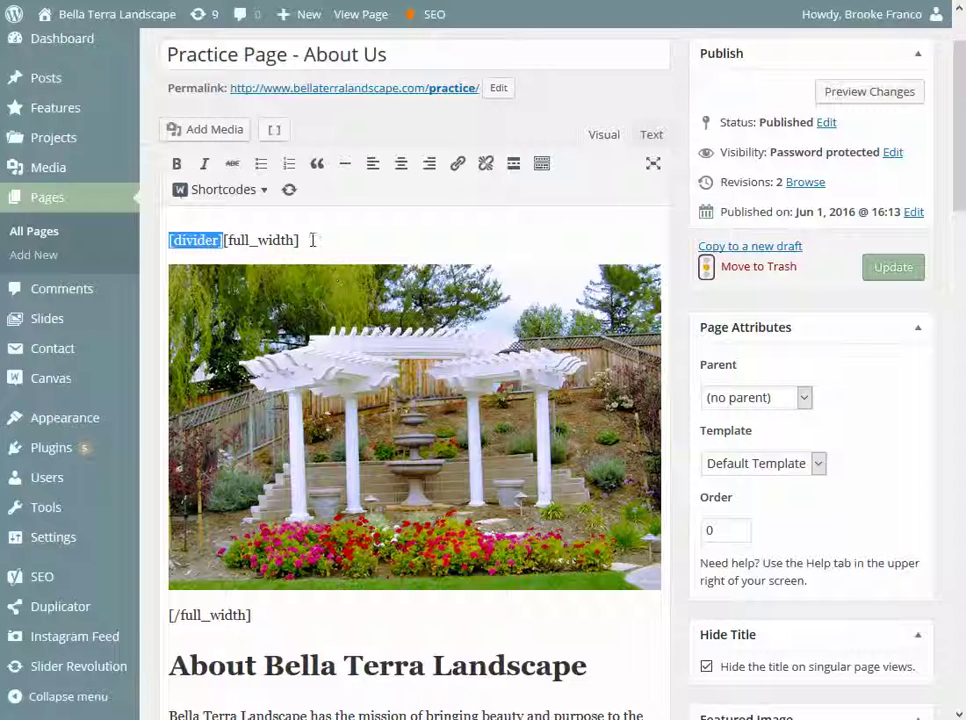
{"action": "left_click_drag", "start_coordinate": [306, 240], "coordinate": [224, 240]}
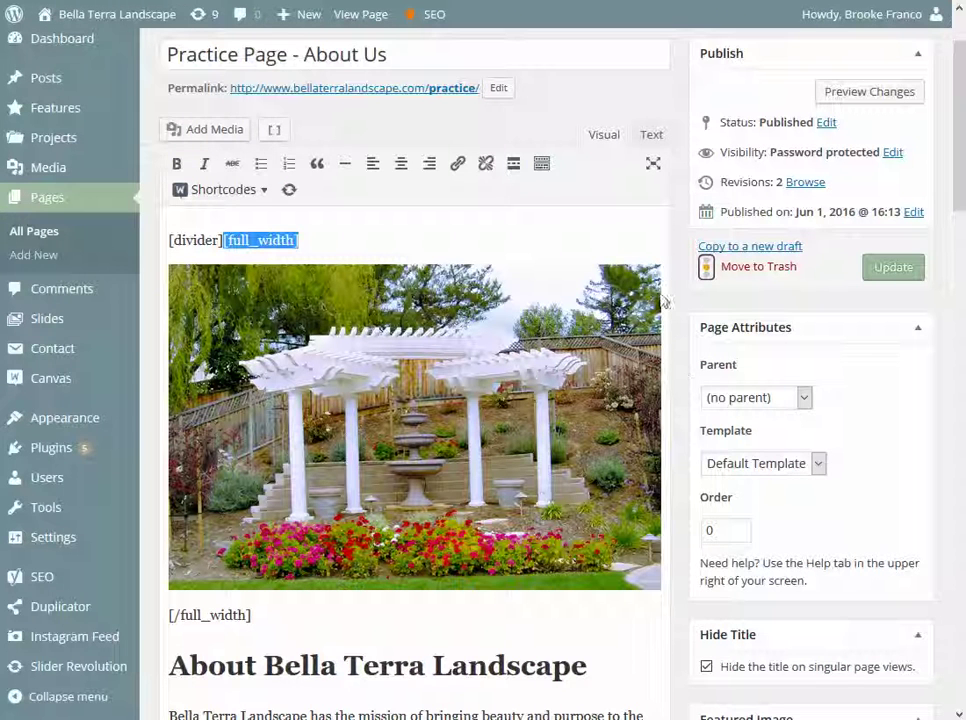
{"action": "scroll", "coordinate": [438, 622], "scroll_direction": "down", "scroll_amount": 2}
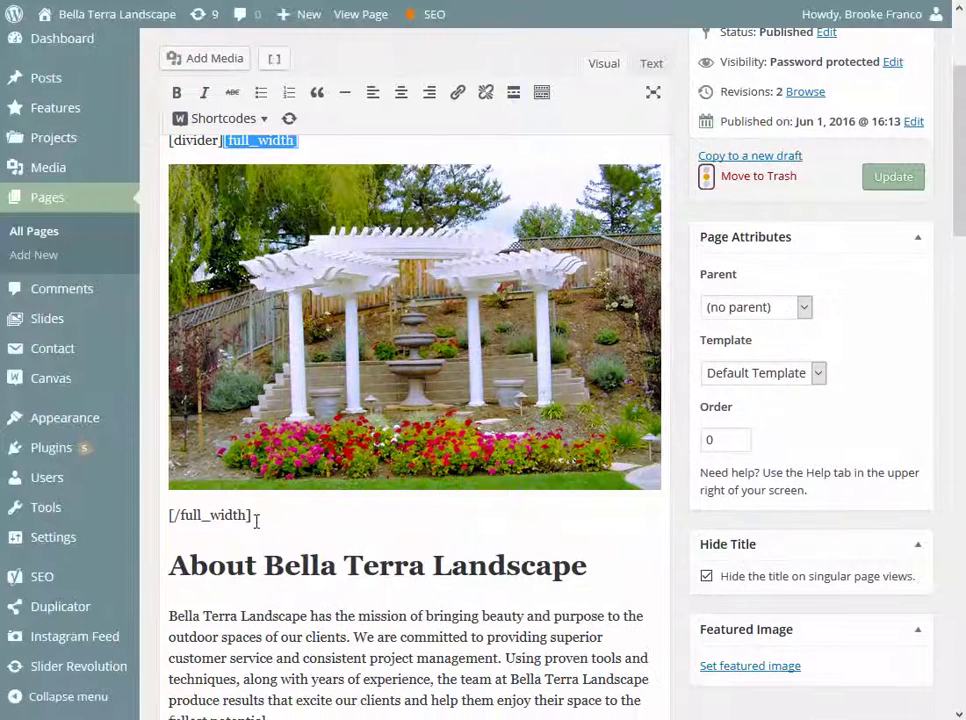
{"action": "left_click_drag", "start_coordinate": [252, 515], "coordinate": [168, 515]}
{"action": "left_click", "coordinate": [183, 515]}
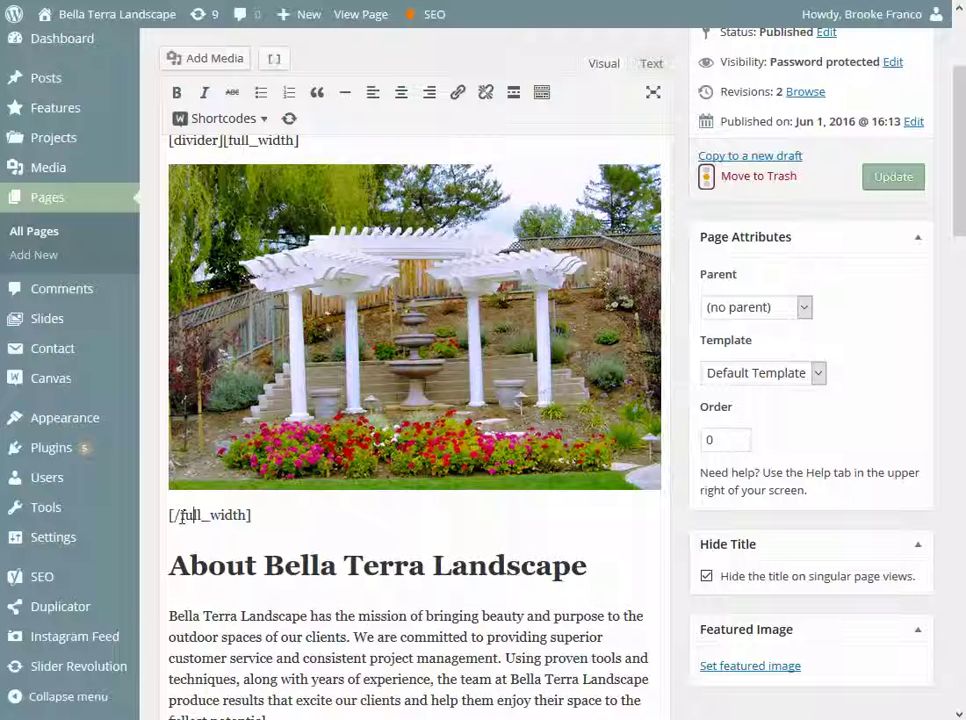
{"action": "left_click", "coordinate": [201, 515]}
{"action": "scroll", "coordinate": [272, 515], "scroll_direction": "down", "scroll_amount": 5}
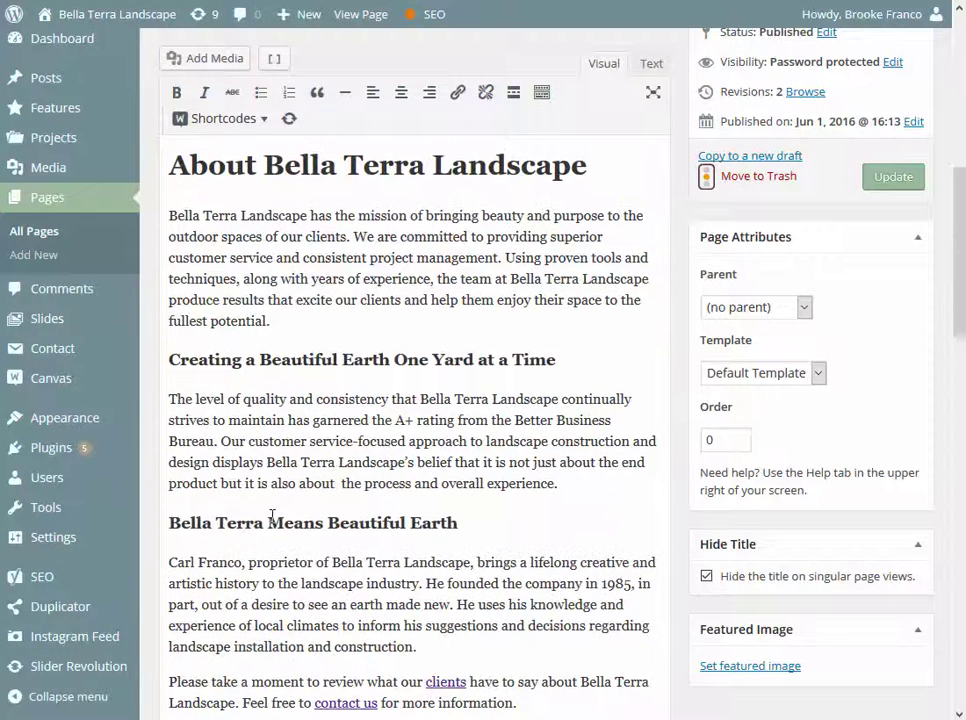
{"action": "scroll", "coordinate": [278, 297], "scroll_direction": "up", "scroll_amount": 4}
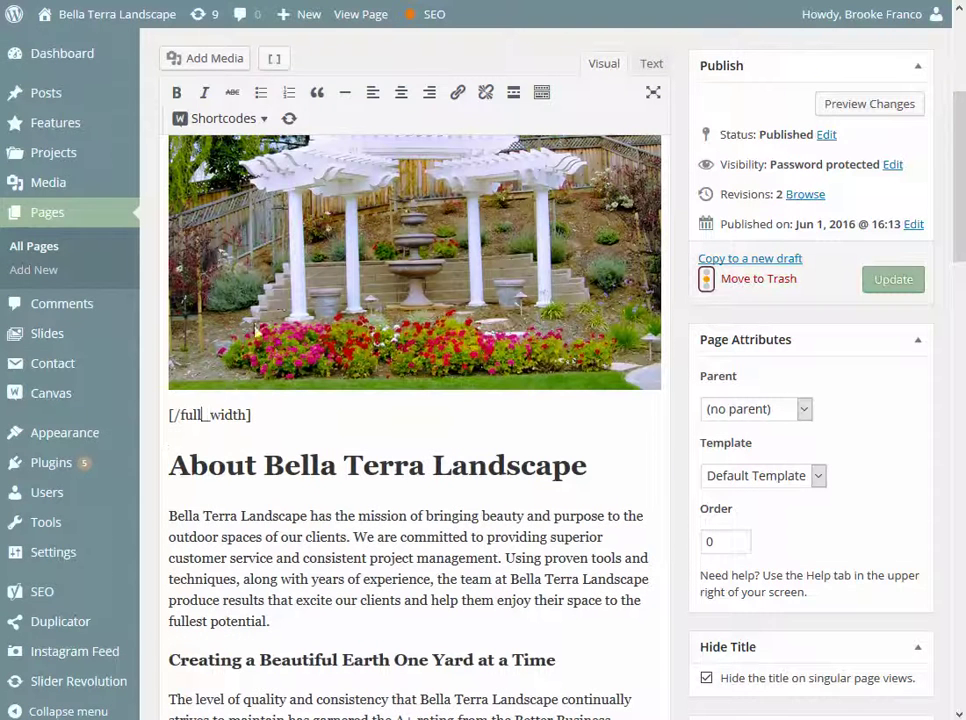
- Examine the main heading "About Bella Terra Landscape" and the subheadings in the page text
{"action": "left_click", "coordinate": [208, 466]}
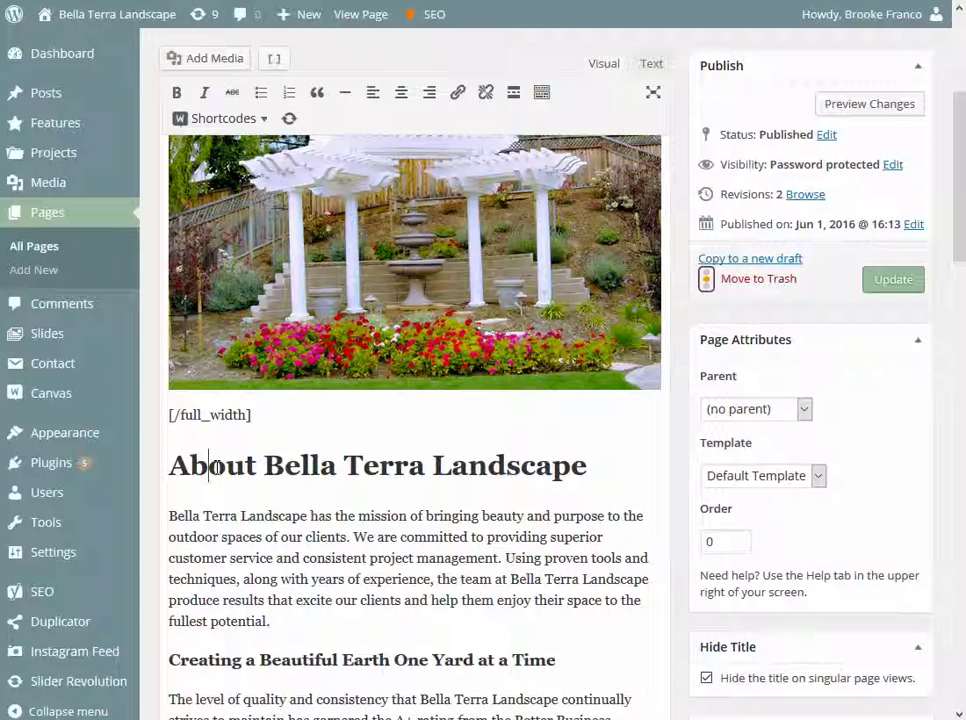
{"action": "scroll", "coordinate": [215, 600], "scroll_direction": "down", "scroll_amount": 5}
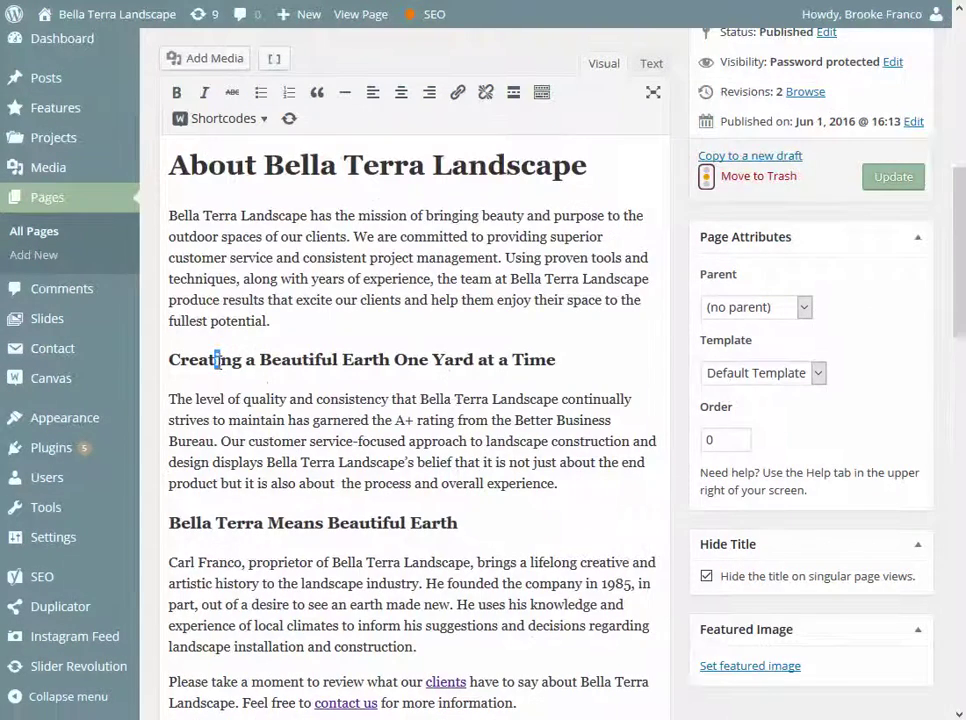
{"action": "scroll", "coordinate": [215, 359], "scroll_direction": "up", "scroll_amount": 5}
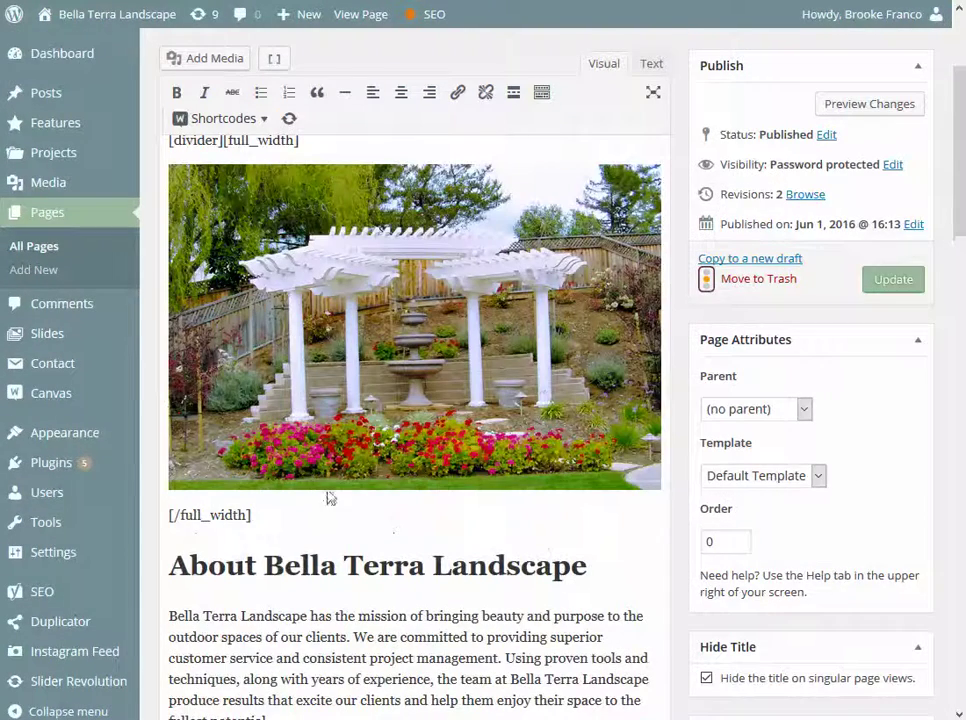
{"action": "left_click_drag", "start_coordinate": [226, 566], "coordinate": [349, 570]}
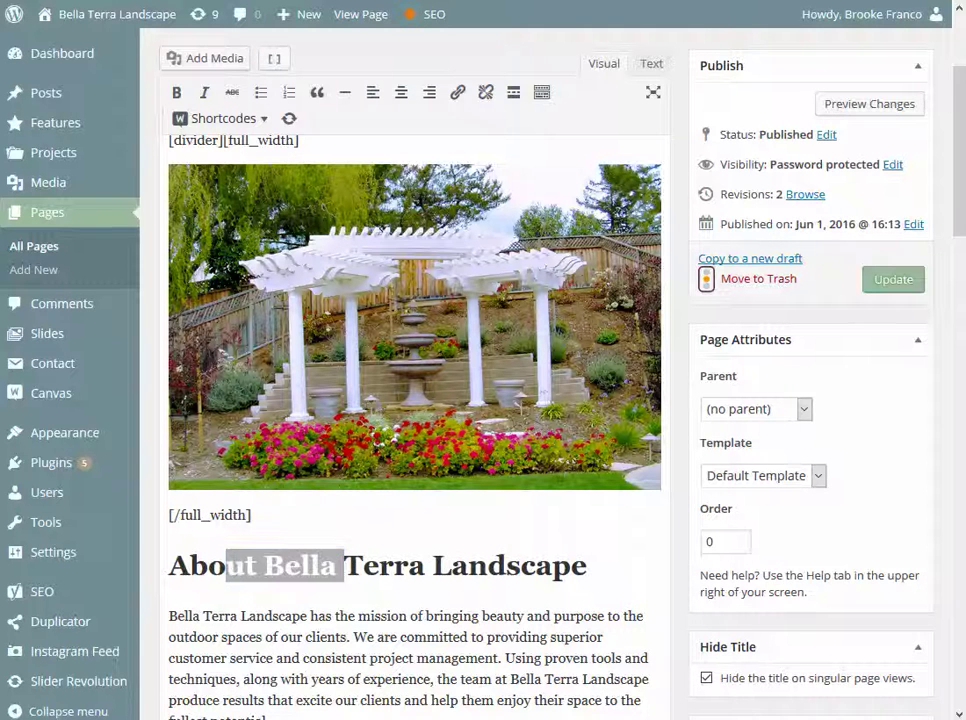
{"action": "scroll", "coordinate": [329, 517], "scroll_direction": "down", "scroll_amount": 1}
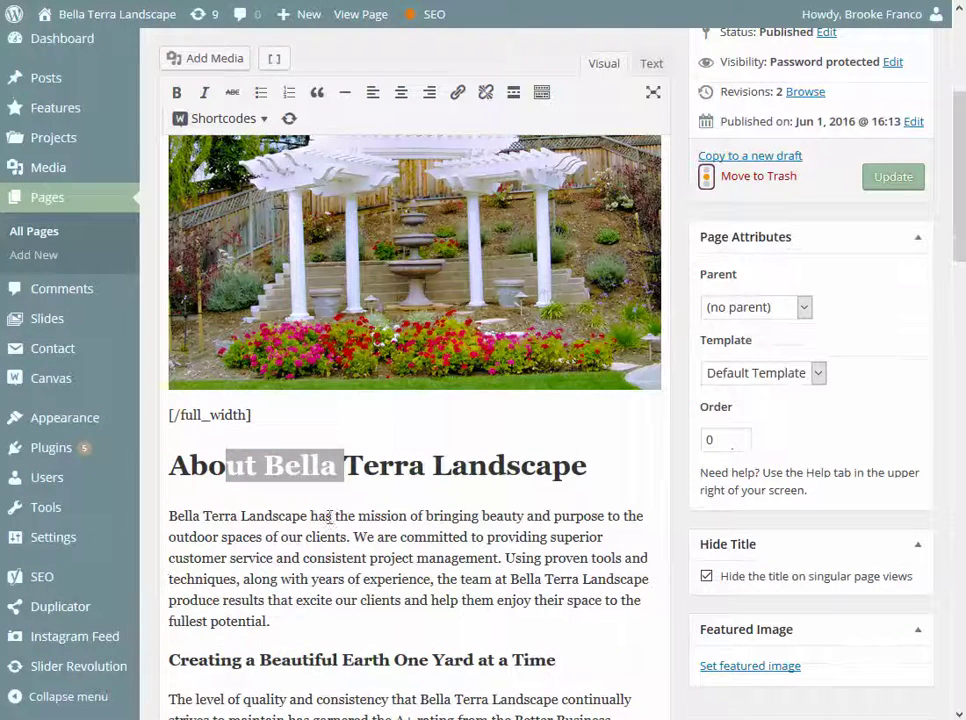
{"action": "left_click", "coordinate": [378, 467]}
{"action": "scroll", "coordinate": [363, 520], "scroll_direction": "up", "scroll_amount": 3}
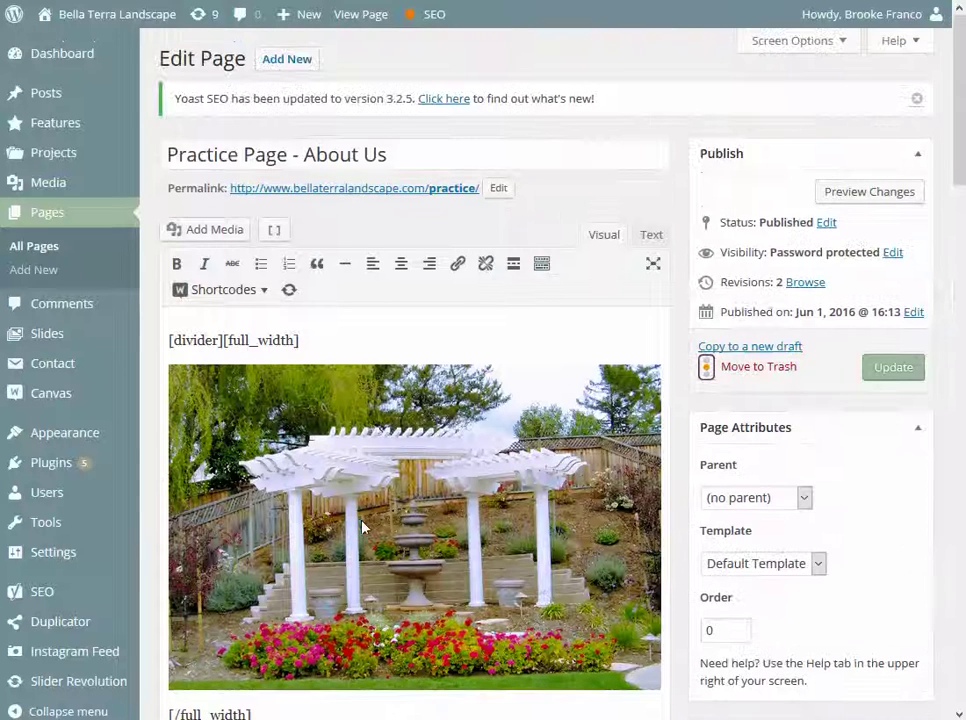
- Show the editor's additional formatting options and check the text style of the main heading, first subheading and first body paragraph
{"action": "left_click", "coordinate": [541, 265]}
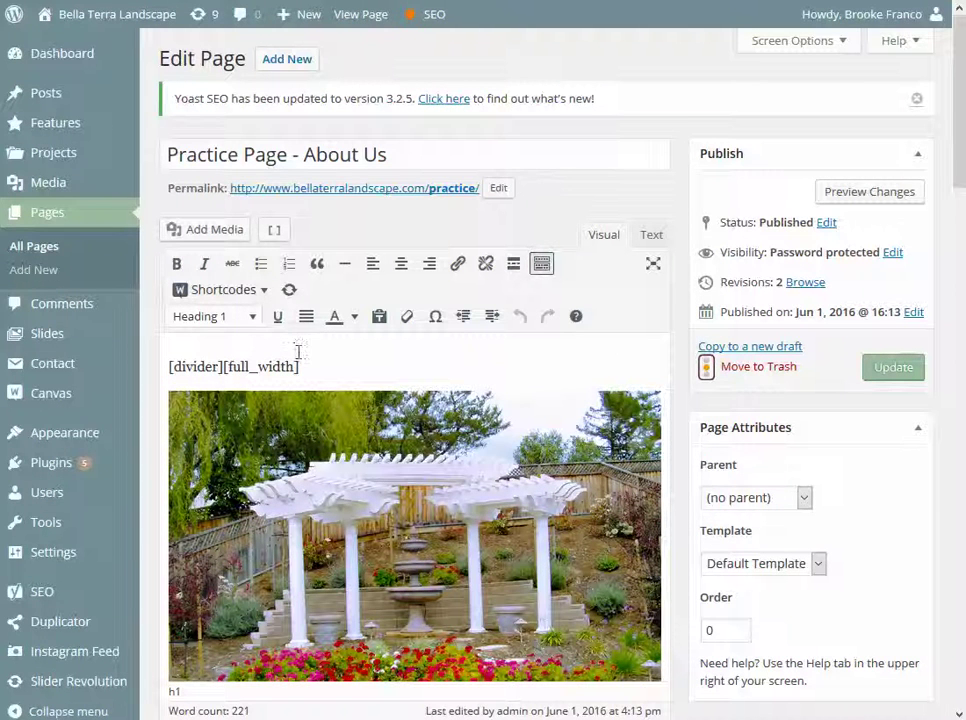
{"action": "scroll", "coordinate": [298, 351], "scroll_direction": "down", "scroll_amount": 2}
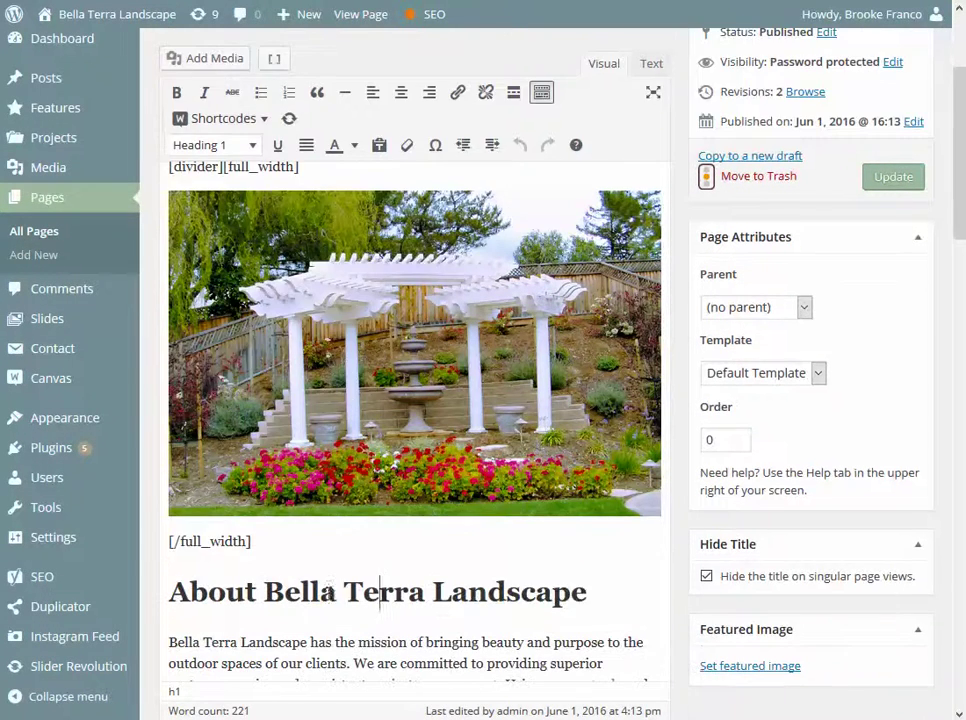
{"action": "left_click_drag", "start_coordinate": [393, 592], "coordinate": [166, 597]}
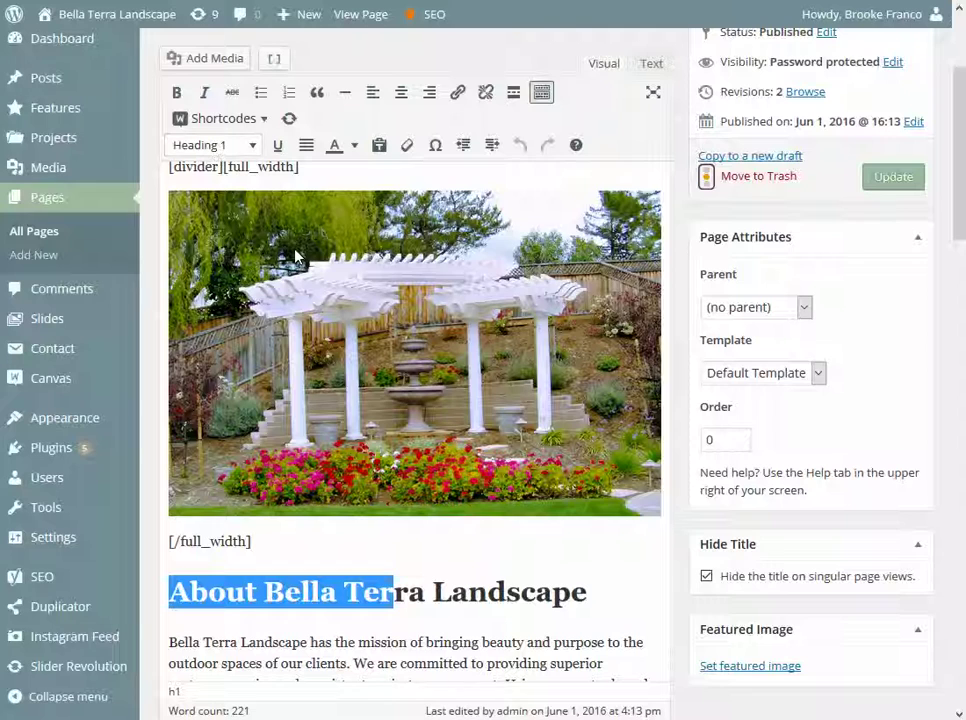
{"action": "scroll", "coordinate": [295, 300], "scroll_direction": "down", "scroll_amount": 3}
{"action": "left_click_drag", "start_coordinate": [273, 487], "coordinate": [313, 487]}
{"action": "scroll", "coordinate": [313, 480], "scroll_direction": "up", "scroll_amount": 10}
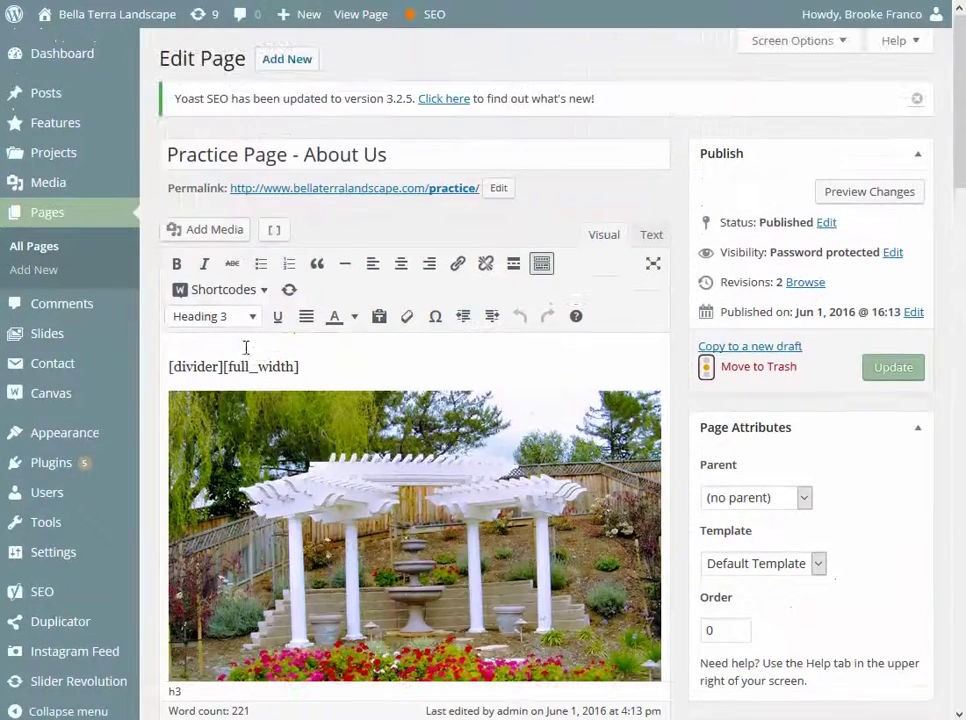
{"action": "scroll", "coordinate": [410, 399], "scroll_direction": "down", "scroll_amount": 6}
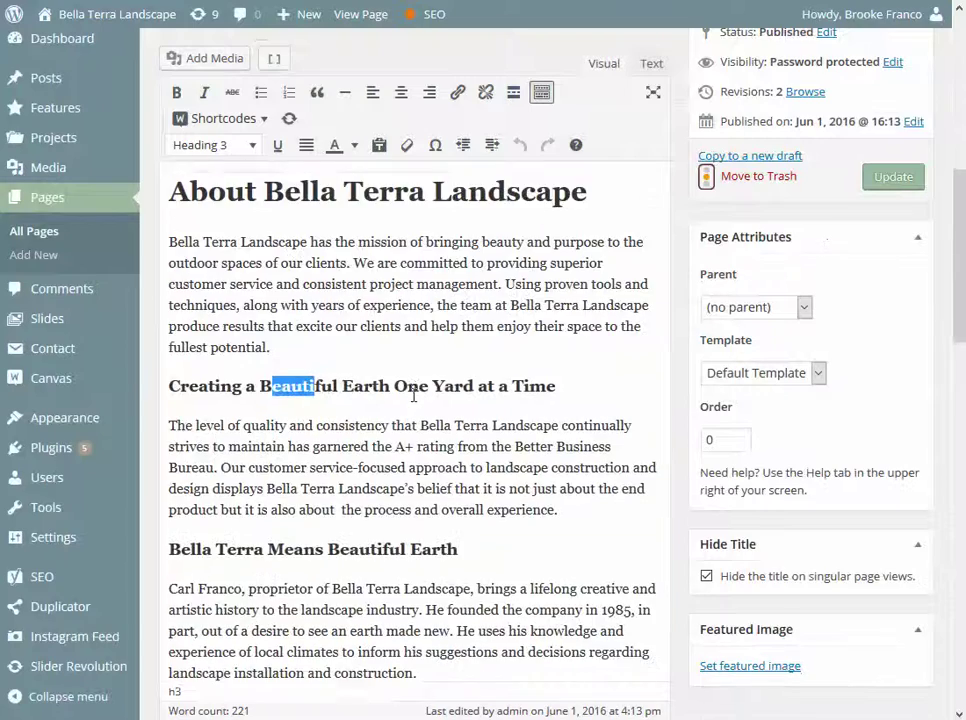
{"action": "scroll", "coordinate": [412, 394], "scroll_direction": "down", "scroll_amount": 2}
{"action": "scroll", "coordinate": [370, 388], "scroll_direction": "up", "scroll_amount": 4}
{"action": "left_click", "coordinate": [184, 445]}
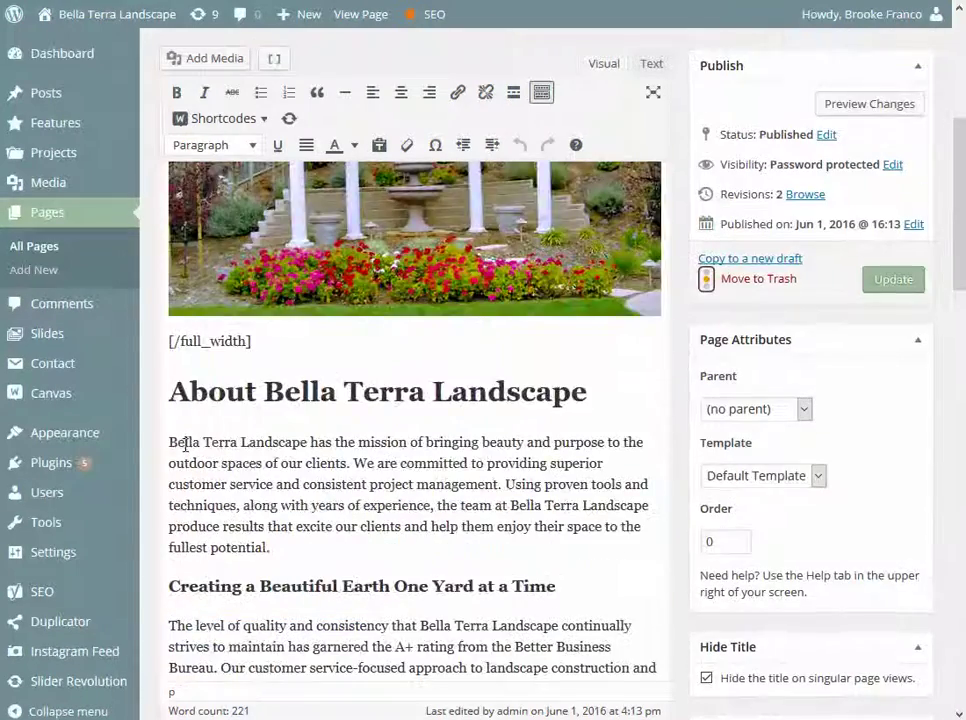
- Replace the word "superior" with "excellent" in the first body paragraph's sentence about customer service
{"action": "scroll", "coordinate": [254, 170], "scroll_direction": "up", "scroll_amount": 2}
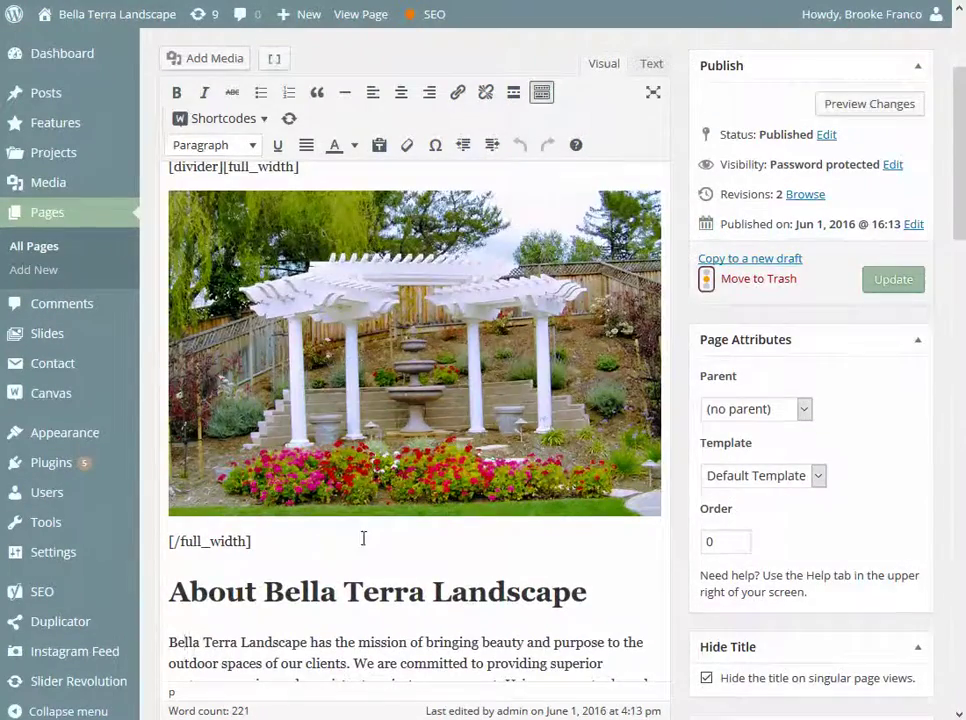
{"action": "scroll", "coordinate": [363, 538], "scroll_direction": "down", "scroll_amount": 3}
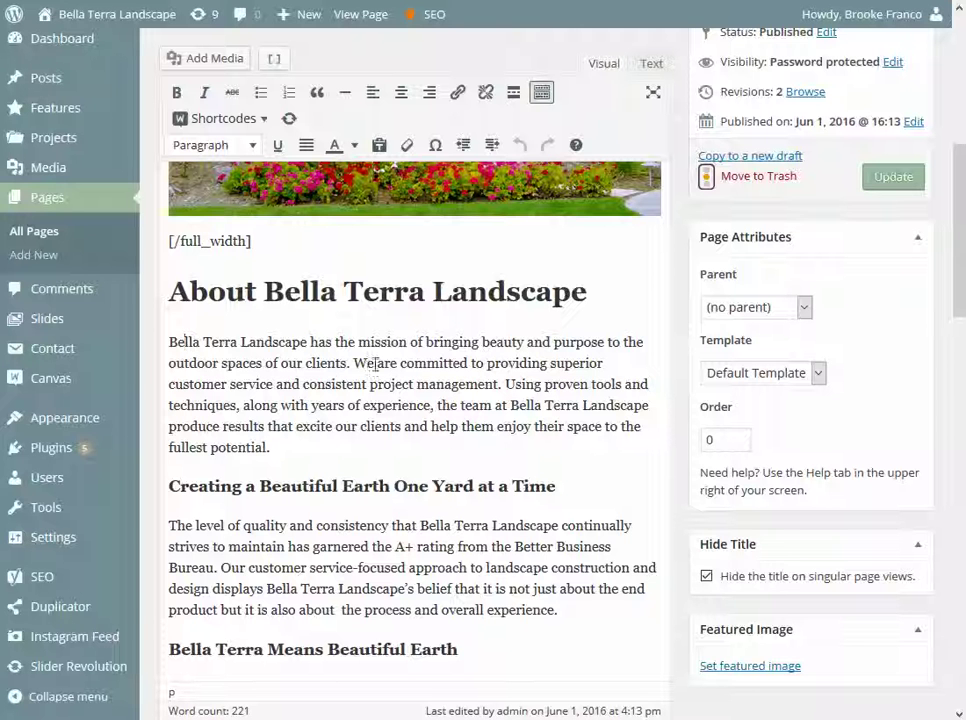
{"action": "left_click_drag", "start_coordinate": [356, 362], "coordinate": [273, 384]}
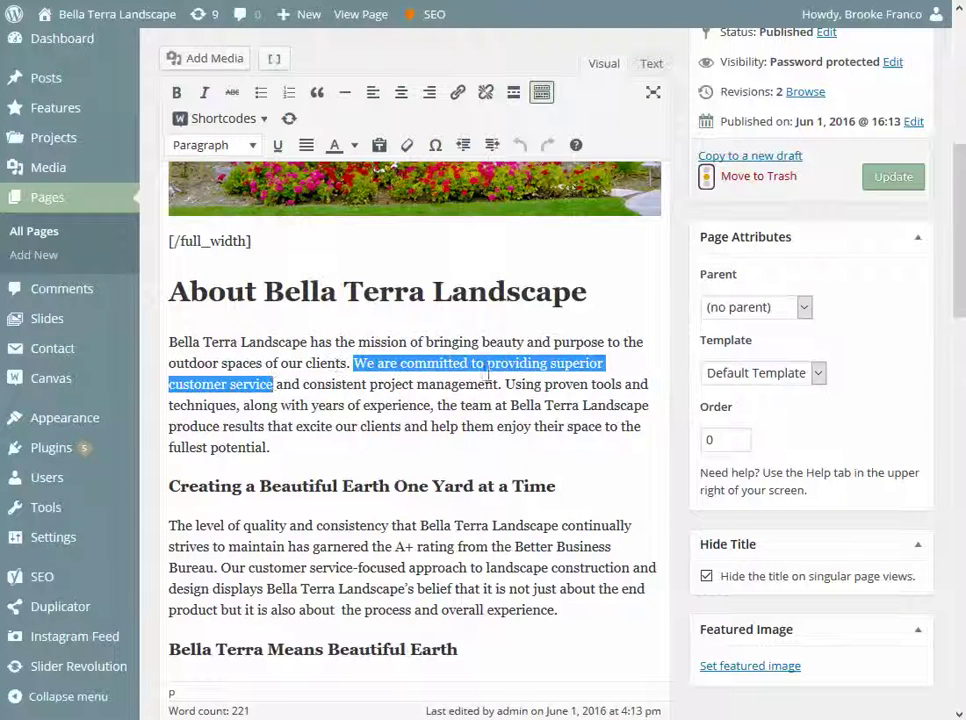
{"action": "double_click", "coordinate": [567, 365]}
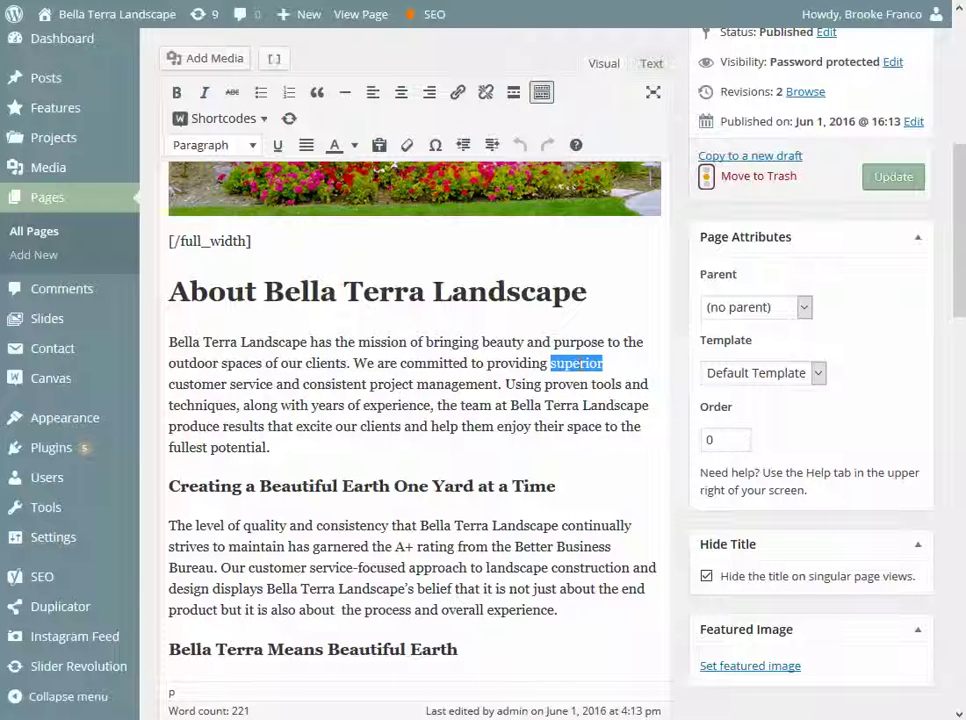
{"action": "type", "text": "excelle"}
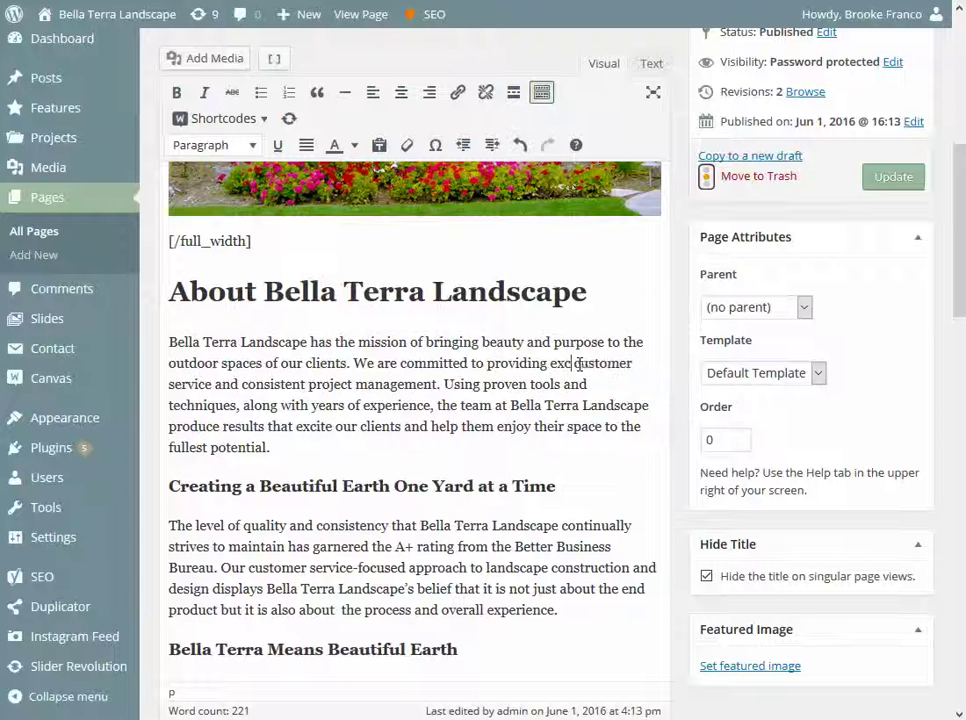
{"action": "type", "text": "nt"}
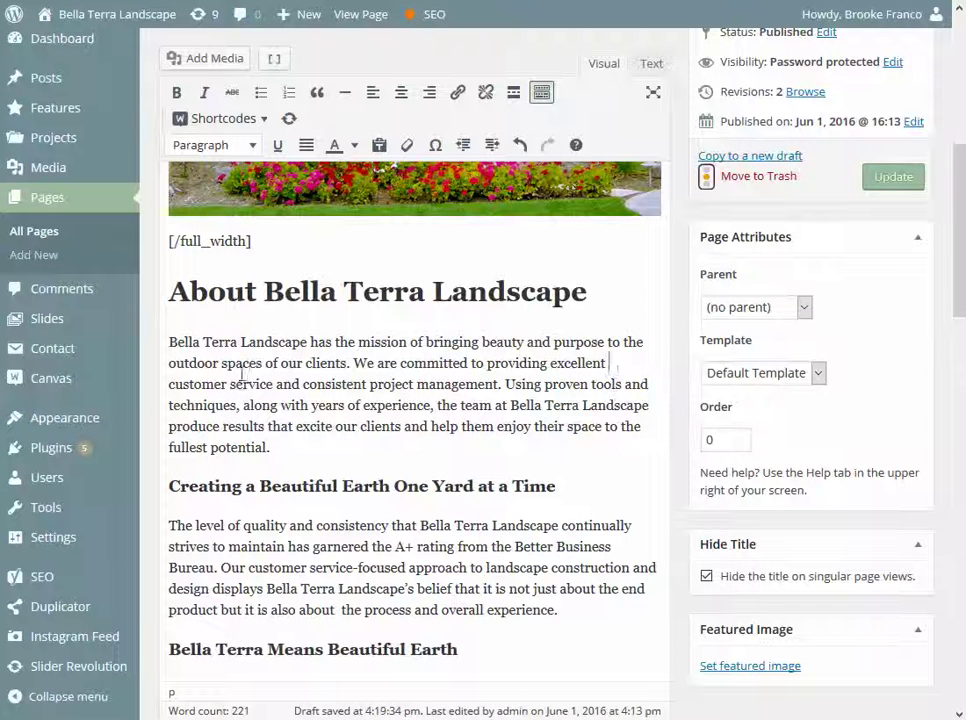
{"action": "left_click", "coordinate": [171, 385]}
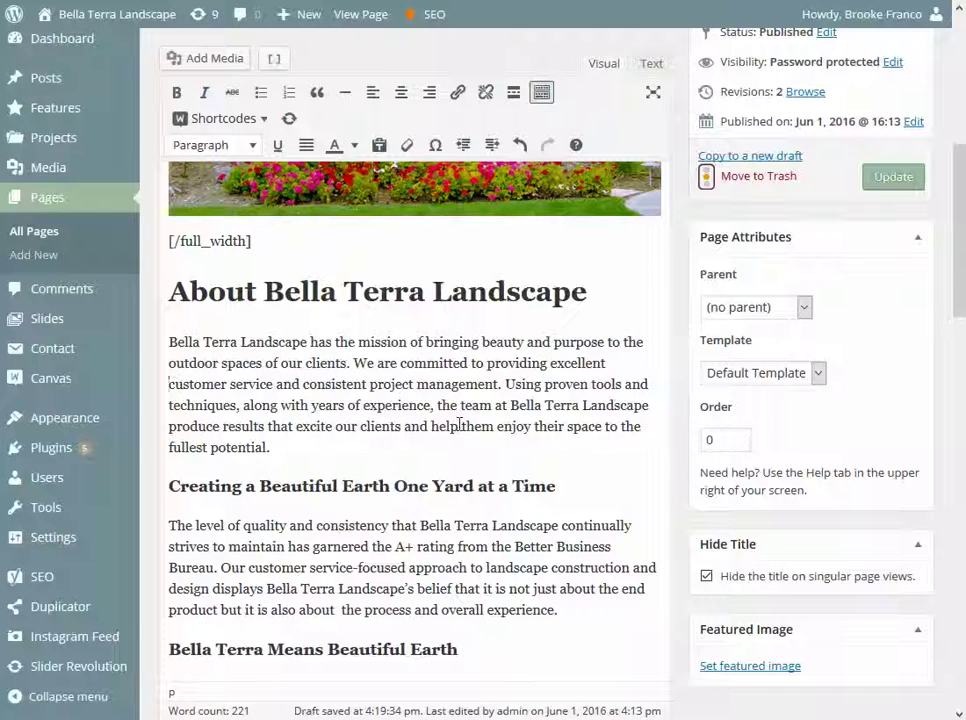
- Update the practice page to save the edited wording
{"action": "scroll", "coordinate": [491, 491], "scroll_direction": "down", "scroll_amount": 5}
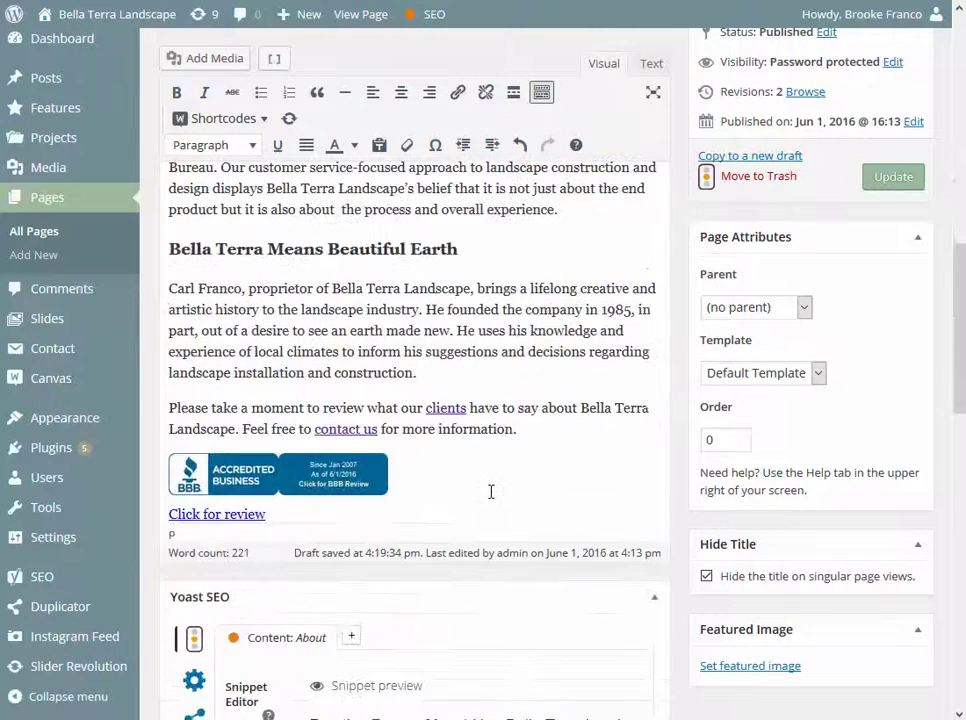
{"action": "scroll", "coordinate": [491, 491], "scroll_direction": "up", "scroll_amount": 6}
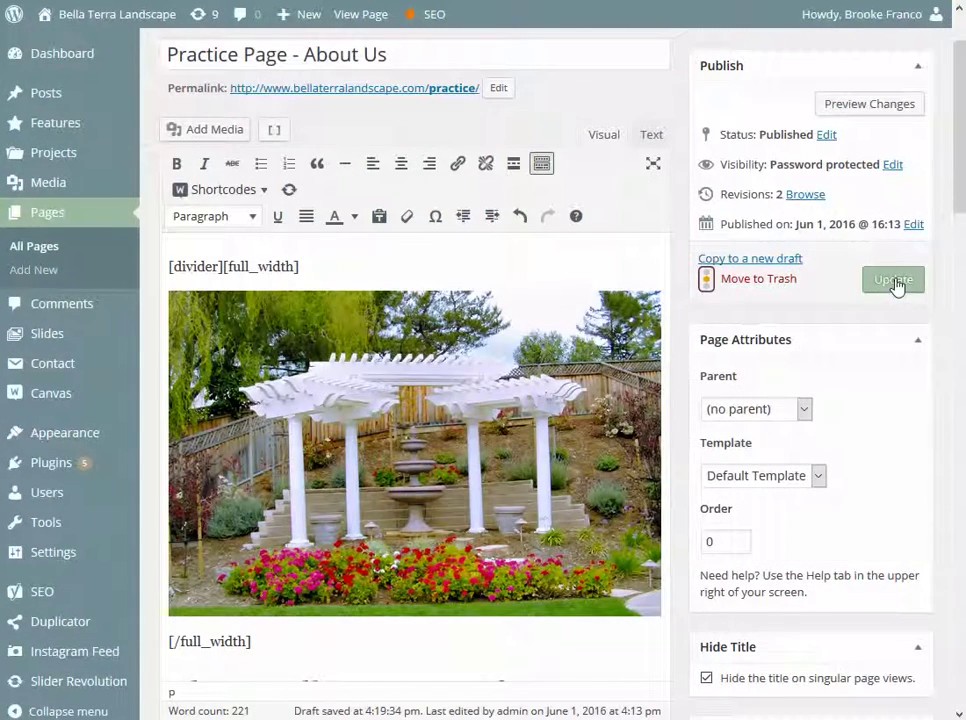
{"action": "left_click", "coordinate": [895, 283]}
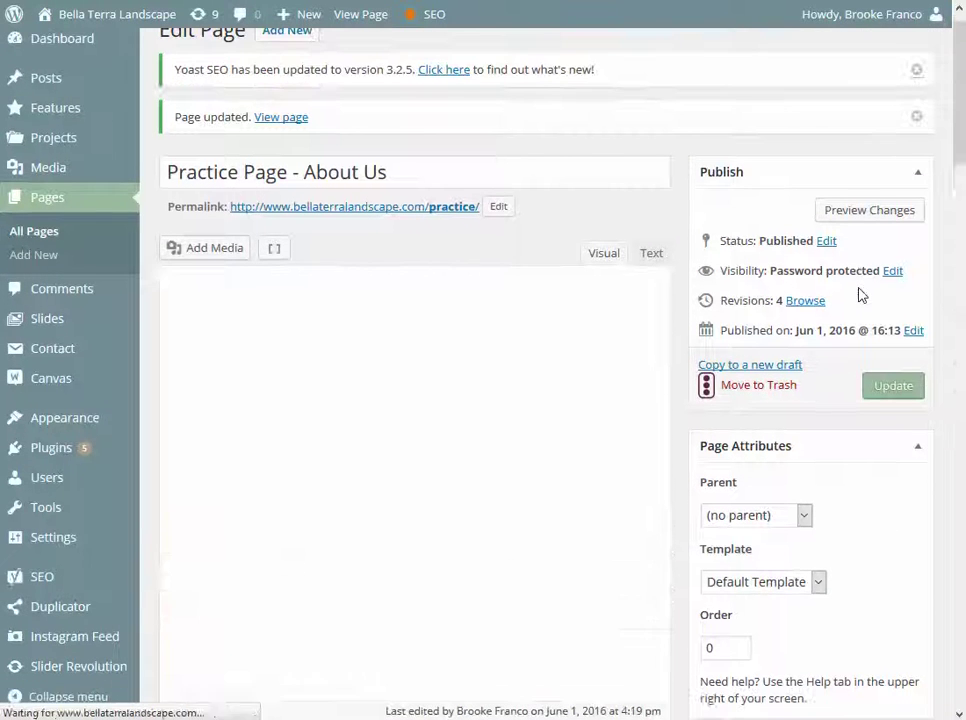
- Open the media library to add an image at the start of the first body paragraph
{"action": "scroll", "coordinate": [753, 453], "scroll_direction": "down", "scroll_amount": 3}
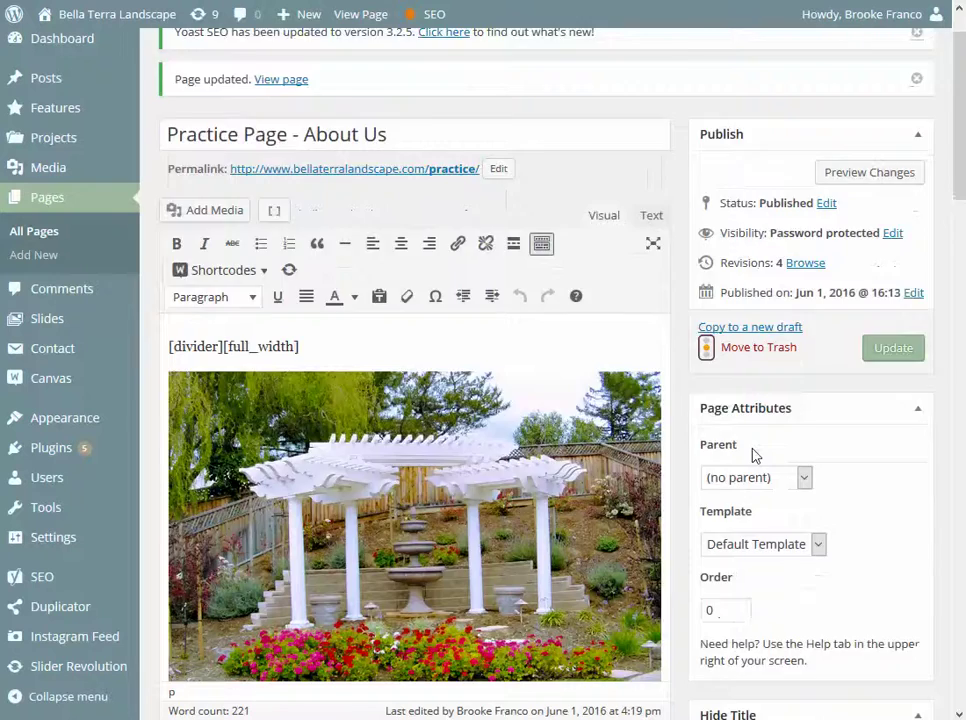
{"action": "scroll", "coordinate": [565, 498], "scroll_direction": "down", "scroll_amount": 3}
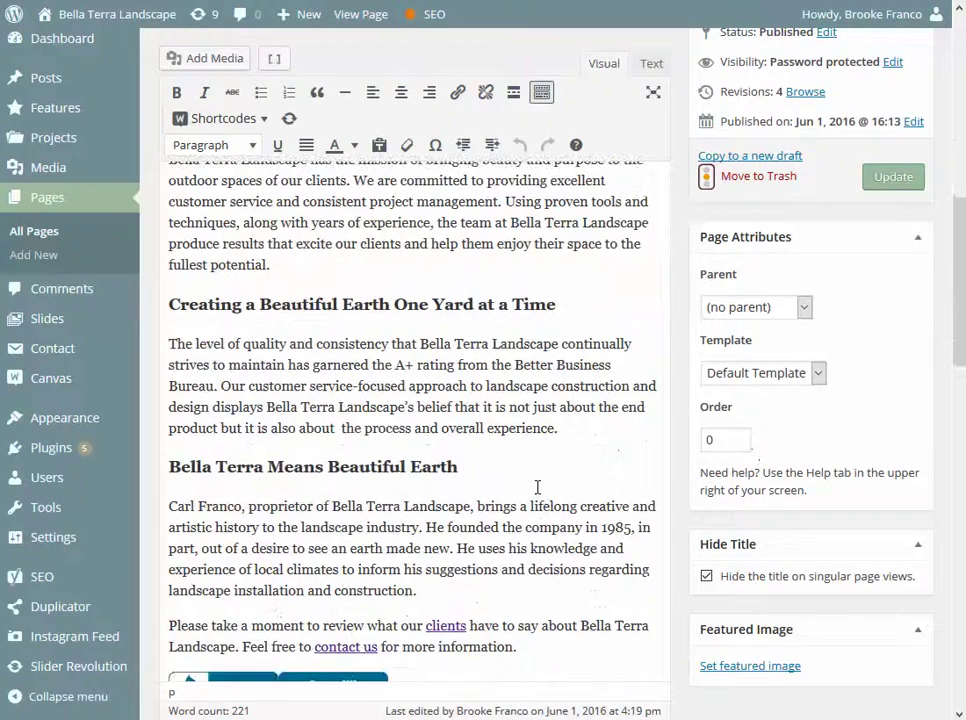
{"action": "scroll", "coordinate": [487, 453], "scroll_direction": "up", "scroll_amount": 5}
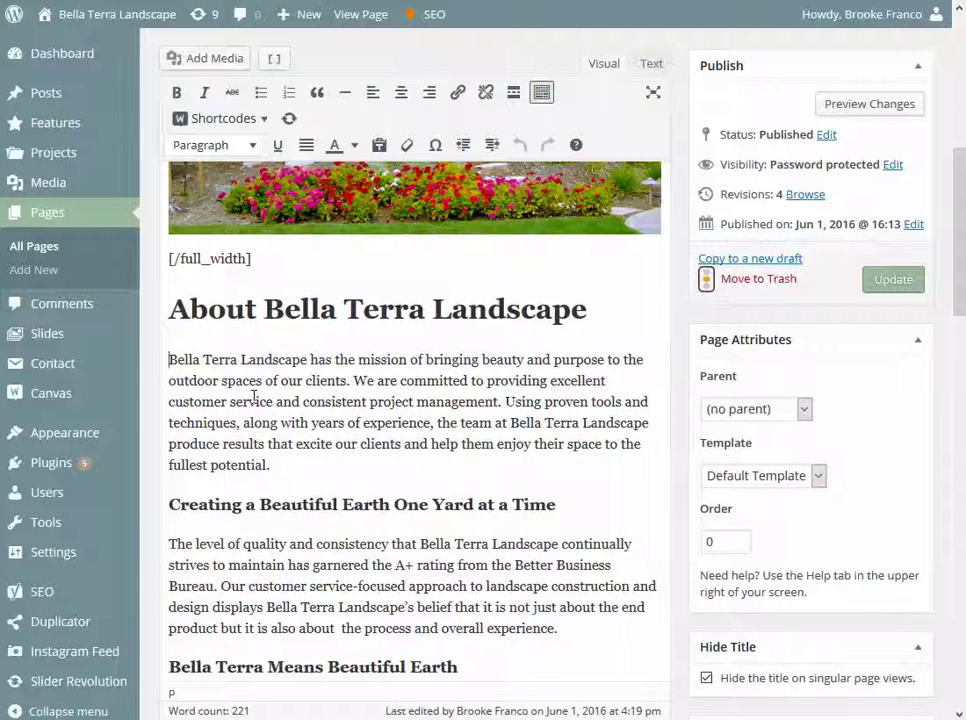
{"action": "scroll", "coordinate": [265, 397], "scroll_direction": "up", "scroll_amount": 4}
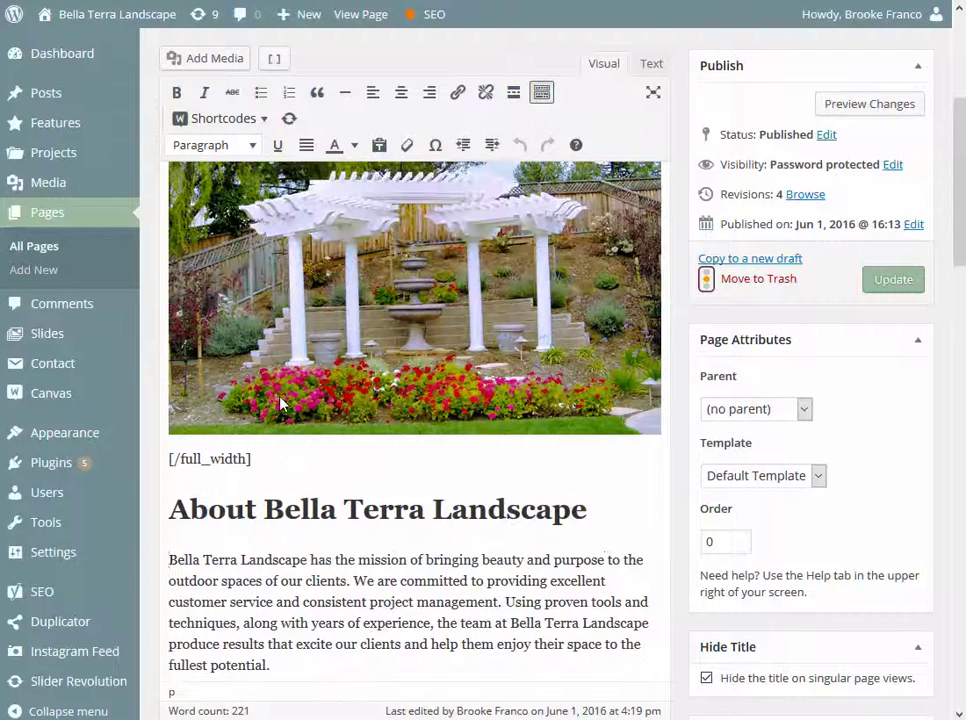
{"action": "left_click", "coordinate": [203, 61]}
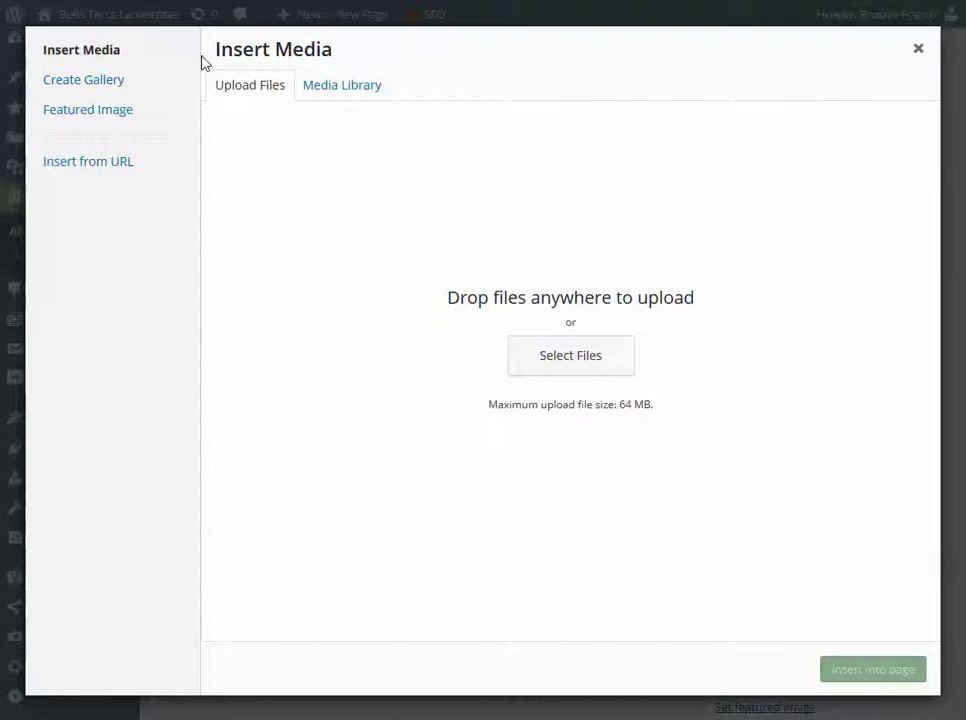
{"action": "left_click", "coordinate": [335, 90]}
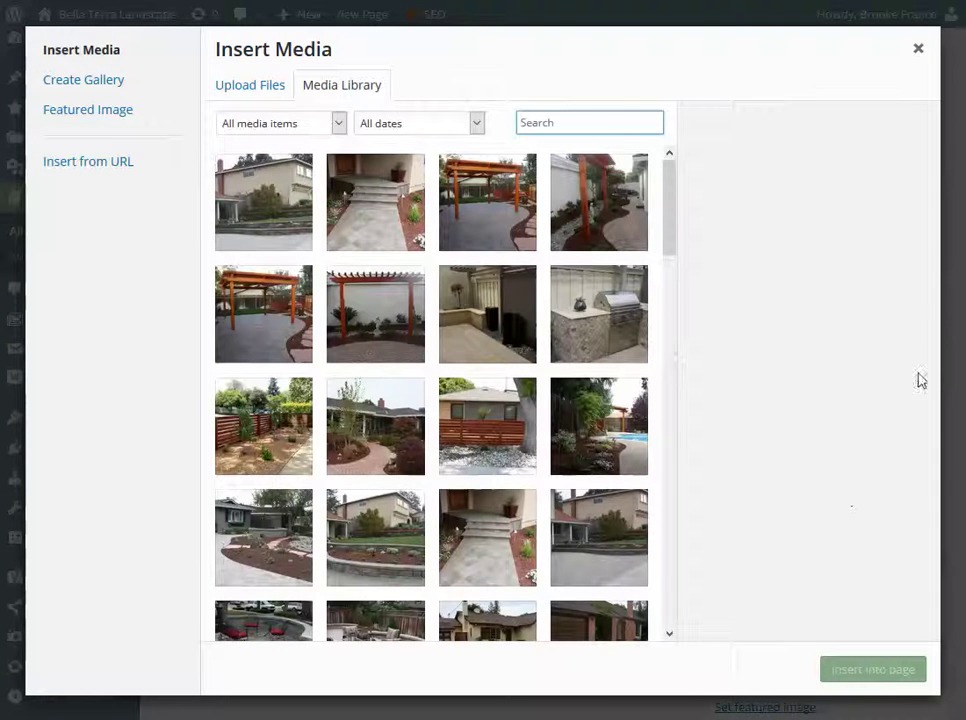
- Select the Bella Terra Landscape logo (logo.png) from the media library and set its alignment to Left
{"action": "left_click", "coordinate": [673, 295]}
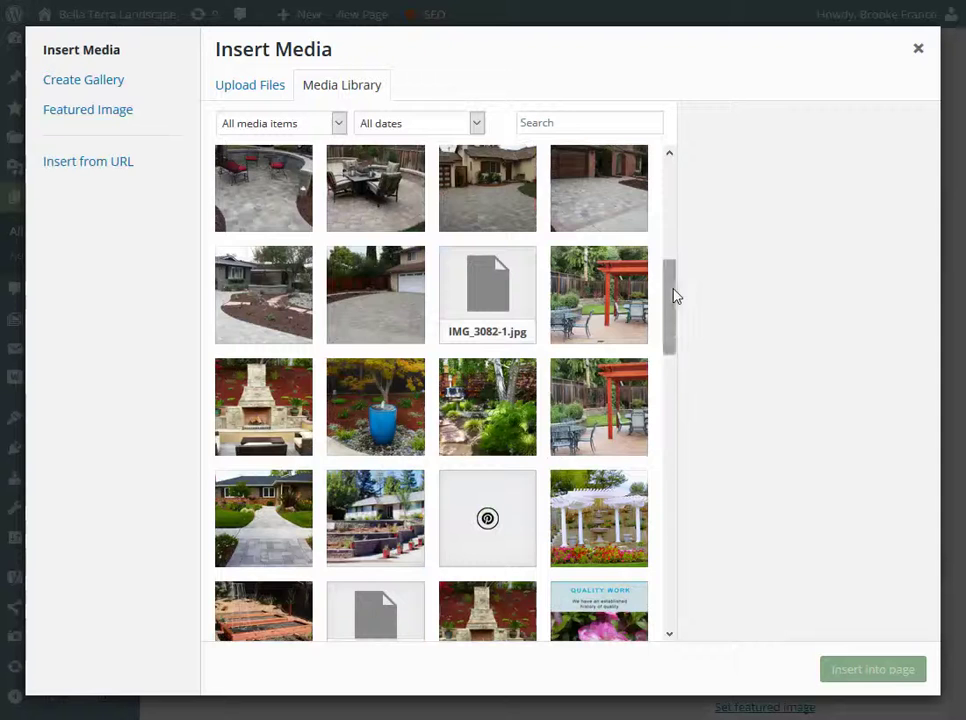
{"action": "left_click_drag", "start_coordinate": [673, 295], "coordinate": [681, 642]}
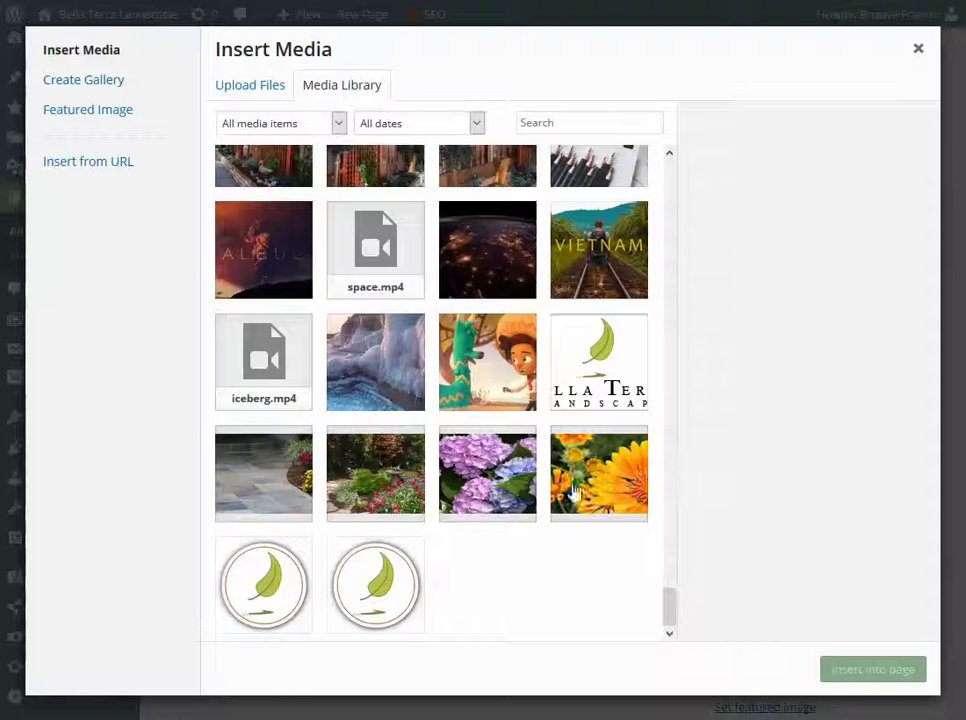
{"action": "left_click_drag", "start_coordinate": [670, 610], "coordinate": [692, 162]}
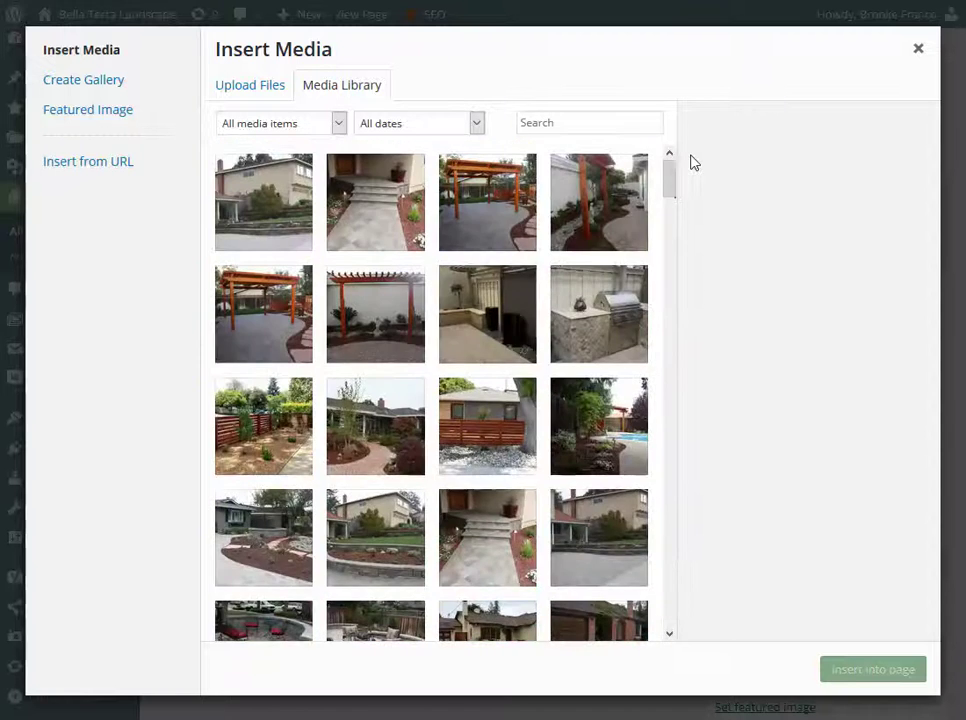
{"action": "scroll", "coordinate": [478, 386], "scroll_direction": "down", "scroll_amount": 3}
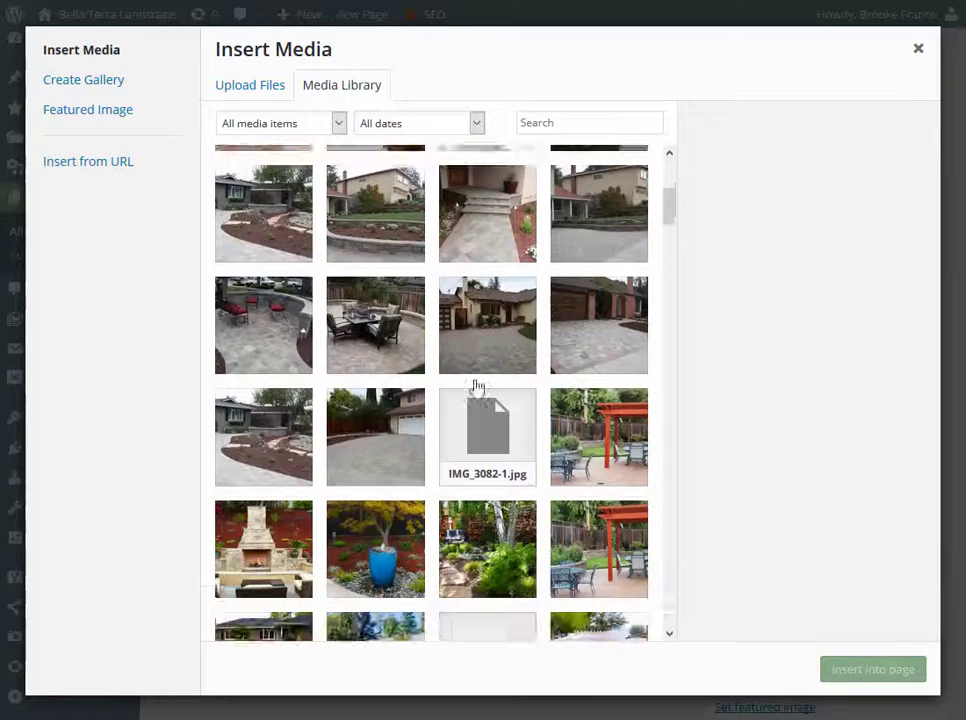
{"action": "scroll", "coordinate": [478, 386], "scroll_direction": "down", "scroll_amount": 5}
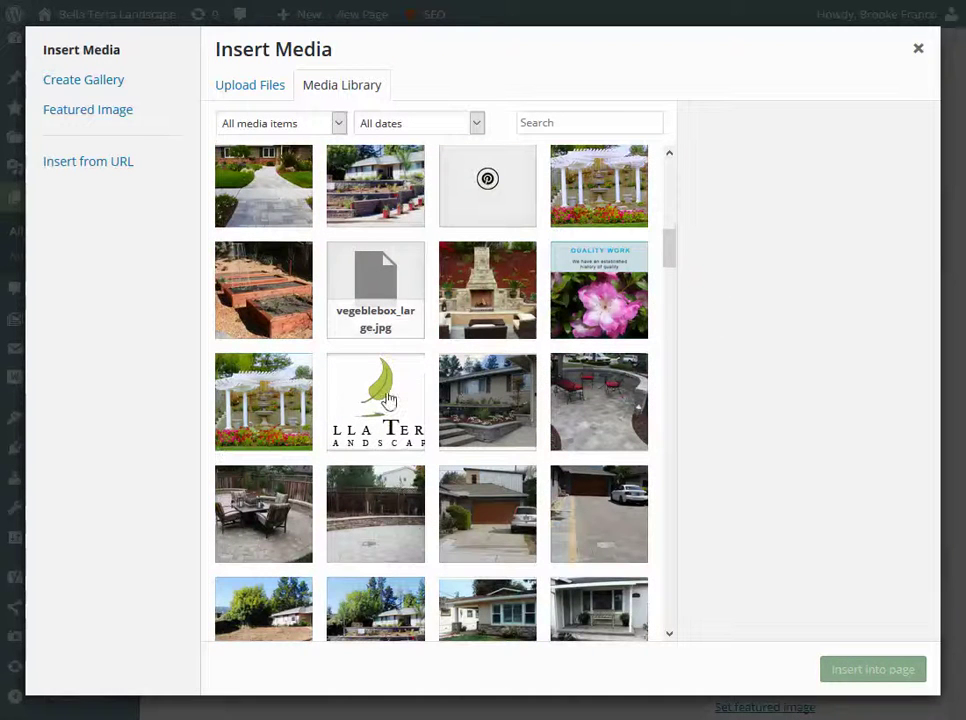
{"action": "left_click", "coordinate": [389, 400]}
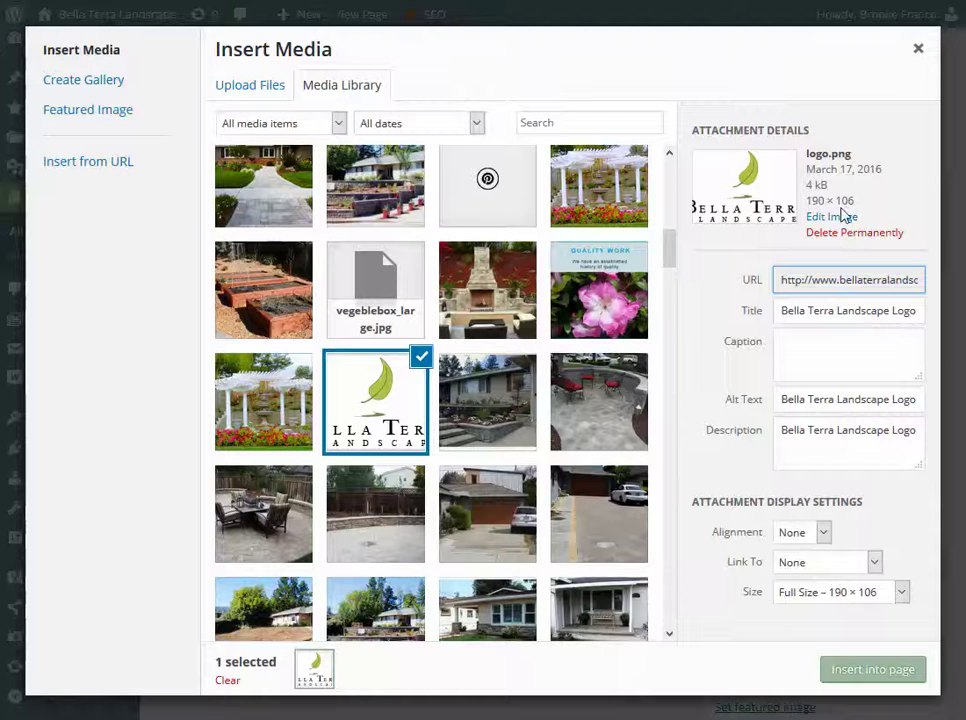
{"action": "left_click", "coordinate": [822, 536]}
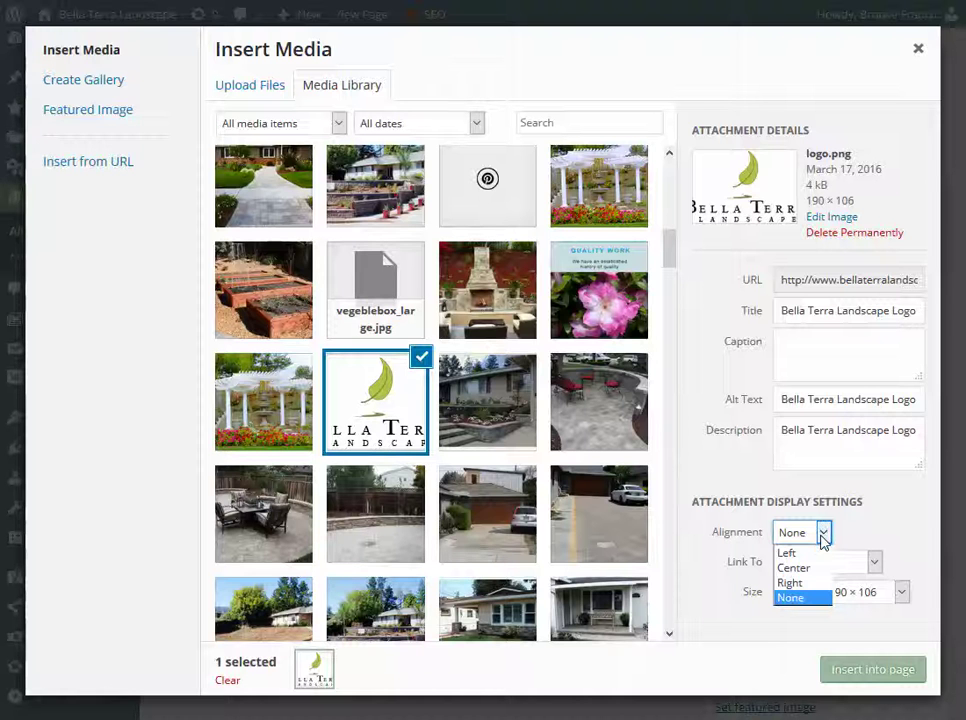
{"action": "left_click", "coordinate": [805, 557]}
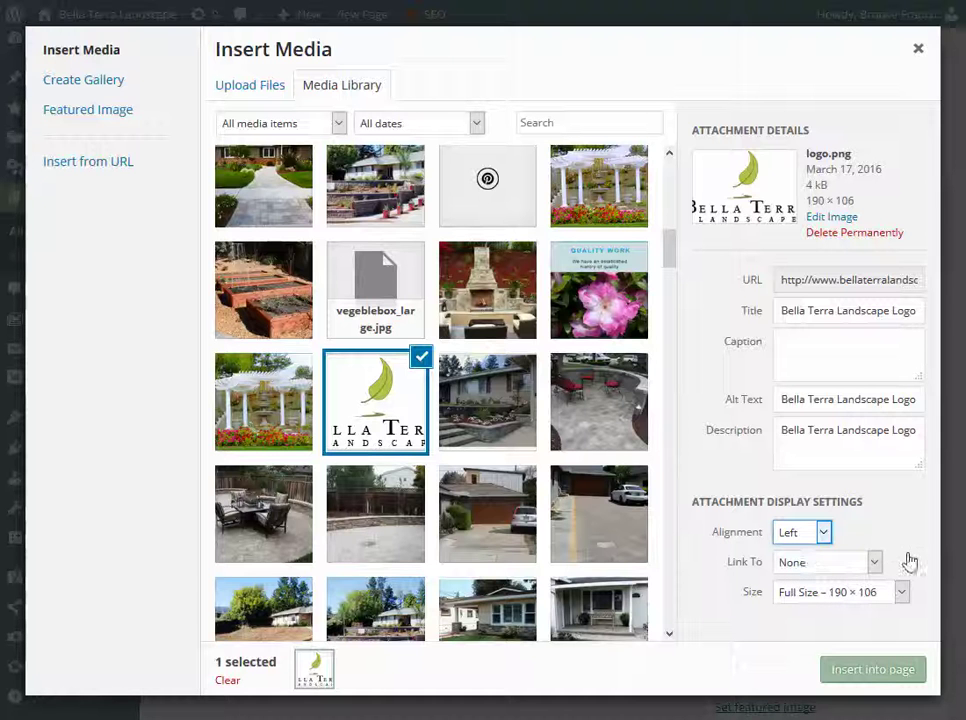
- Try linking the logo to its media file, check the available sizes, and set the link back to None
{"action": "left_click", "coordinate": [874, 563]}
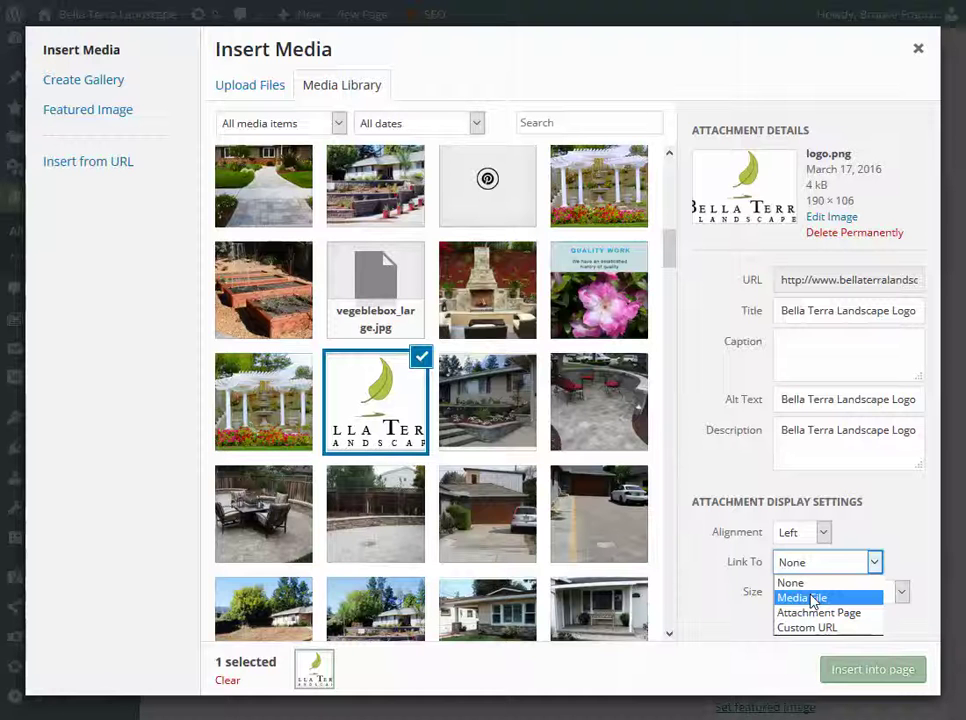
{"action": "left_click", "coordinate": [812, 598]}
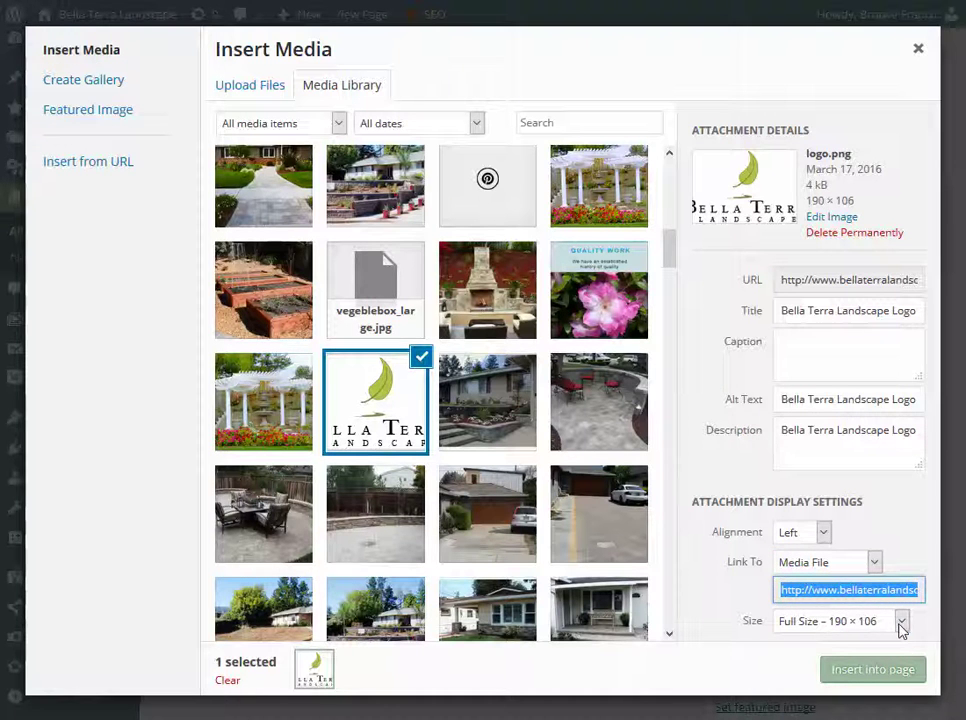
{"action": "left_click", "coordinate": [900, 622]}
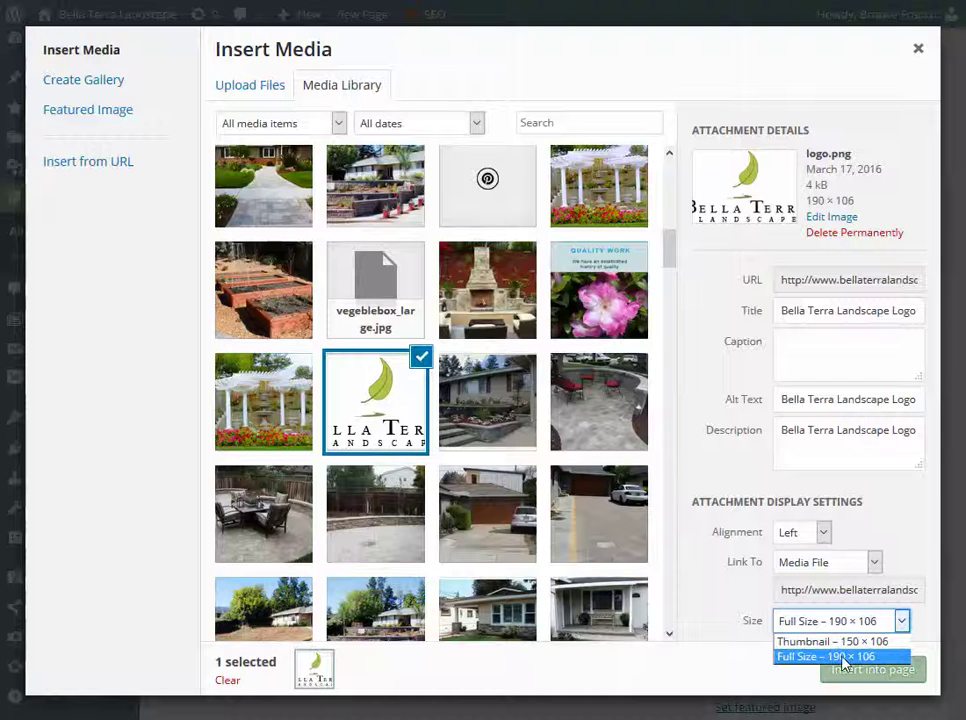
{"action": "left_click", "coordinate": [907, 554]}
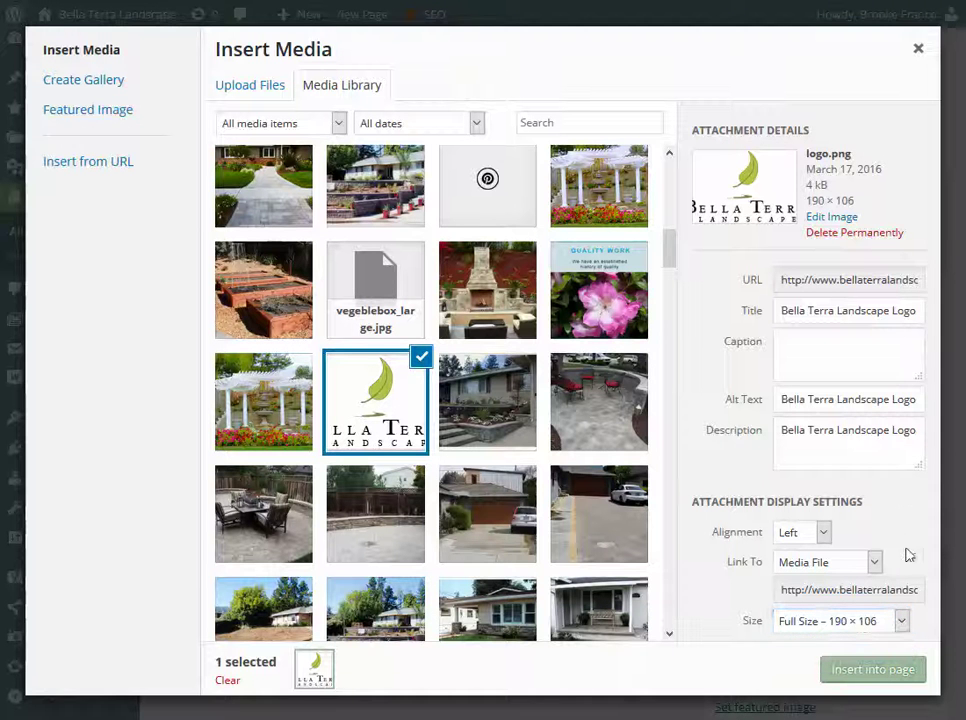
{"action": "left_click_drag", "start_coordinate": [805, 201], "coordinate": [855, 207]}
{"action": "left_click", "coordinate": [901, 621]}
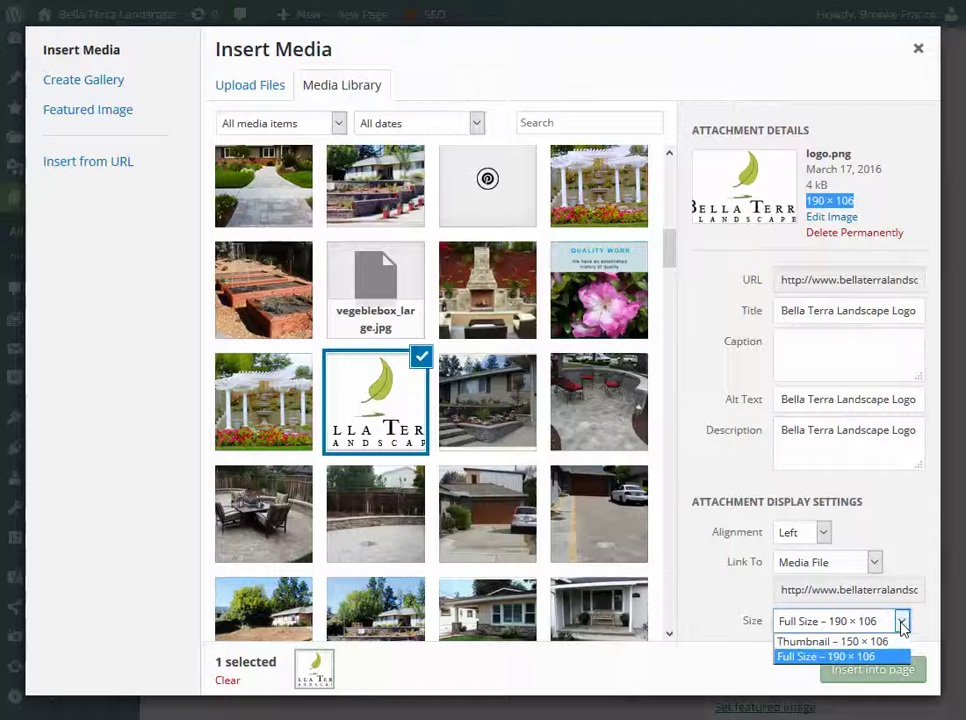
{"action": "left_click", "coordinate": [824, 563]}
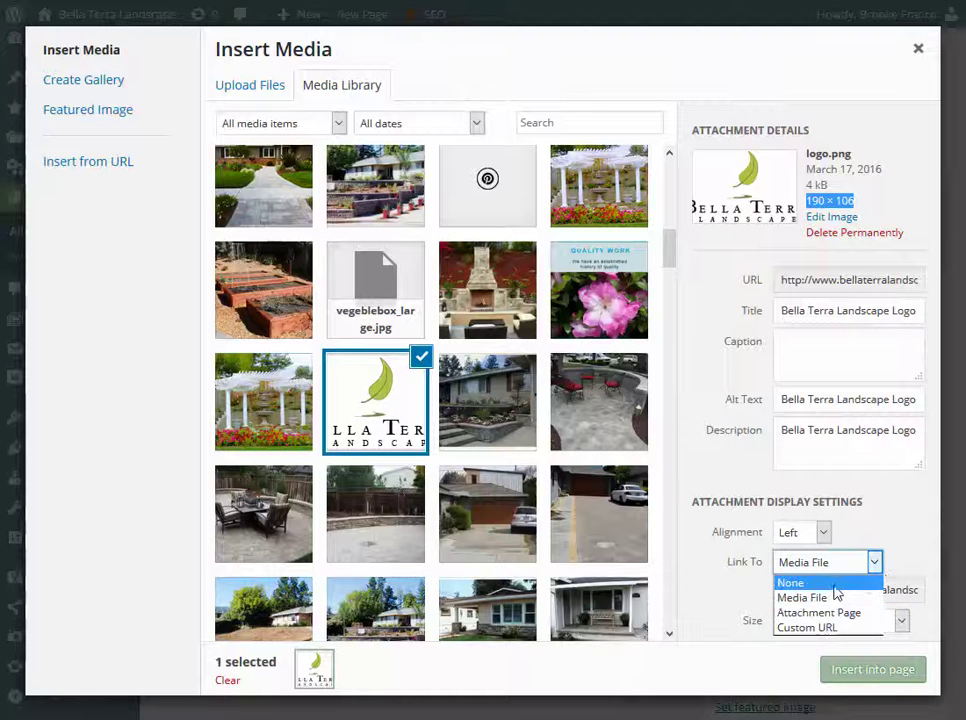
{"action": "left_click", "coordinate": [834, 584]}
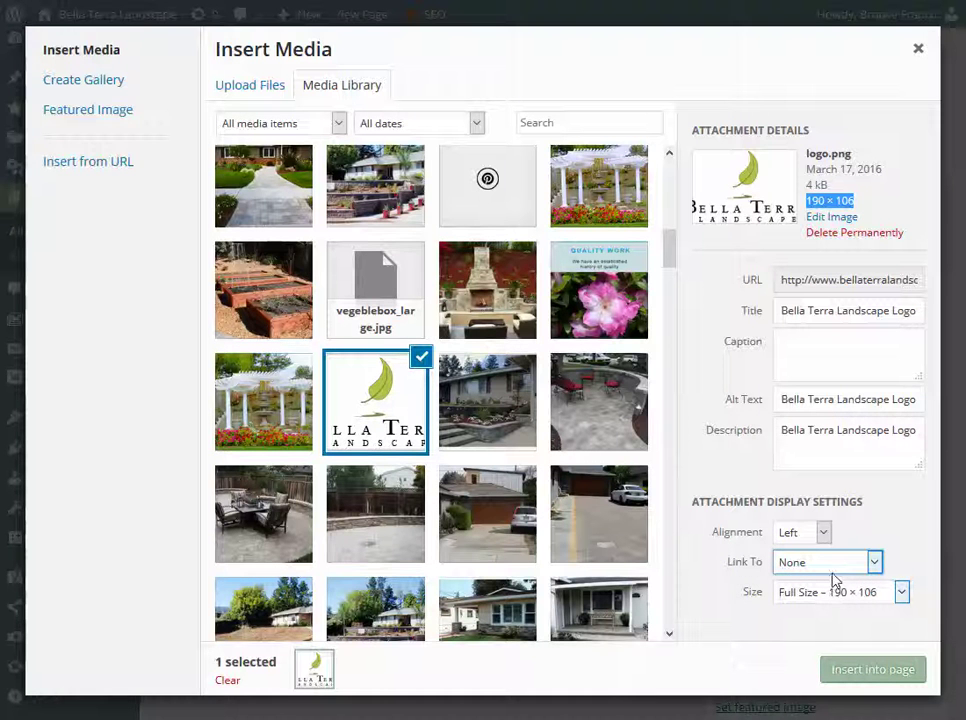
- Review the logo's caption, description, alt text and title fields, and insert the logo into the page
{"action": "left_click", "coordinate": [800, 347]}
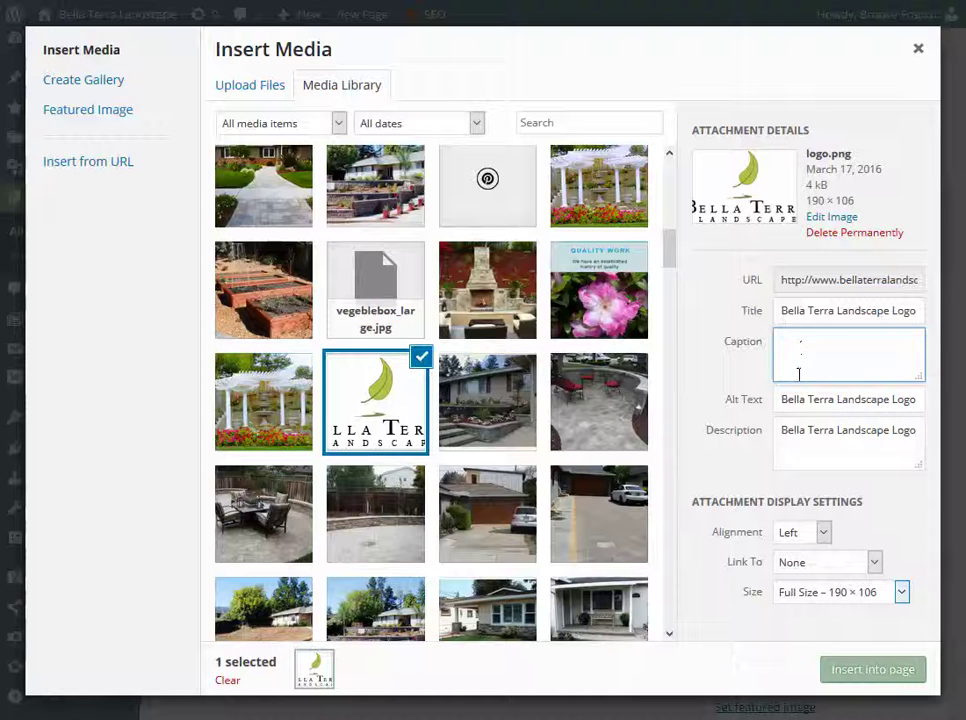
{"action": "left_click", "coordinate": [795, 430]}
{"action": "left_click", "coordinate": [785, 399]}
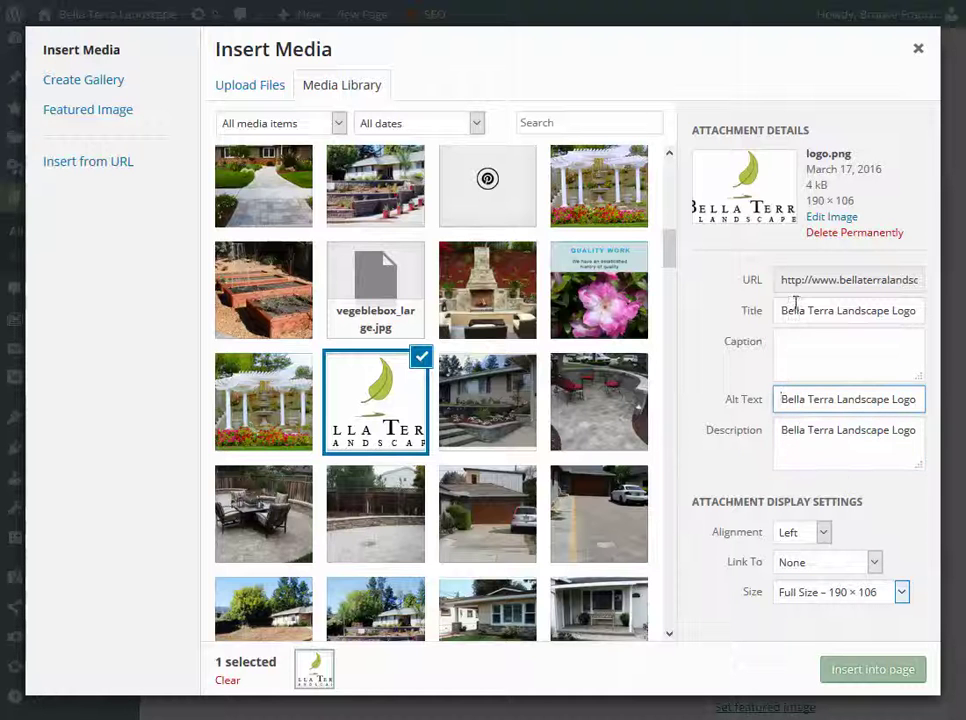
{"action": "left_click", "coordinate": [796, 309]}
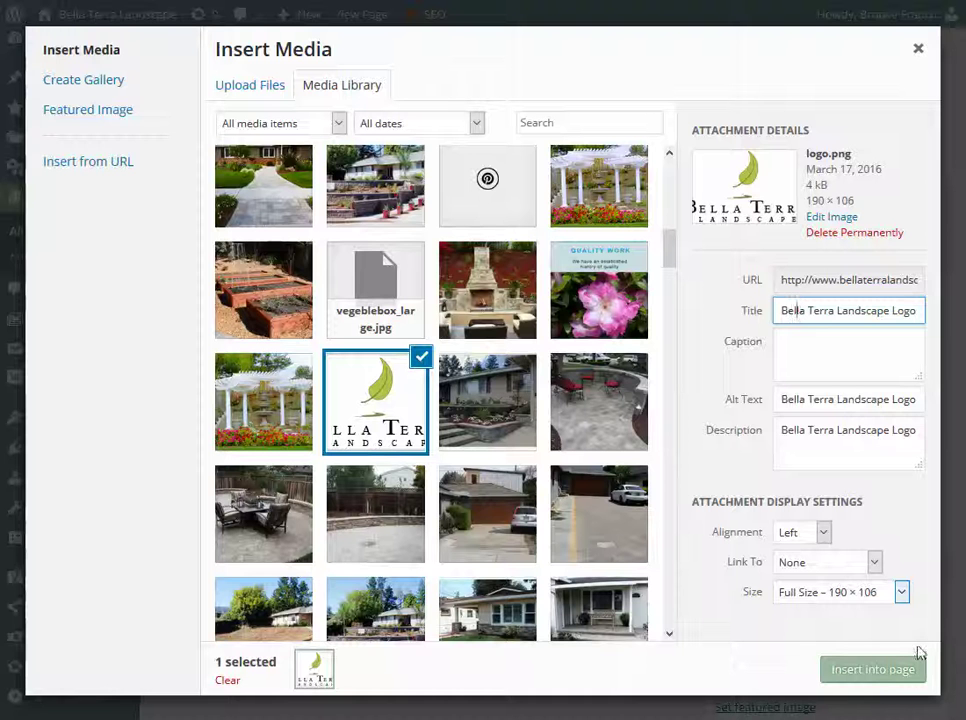
{"action": "left_click", "coordinate": [868, 676]}
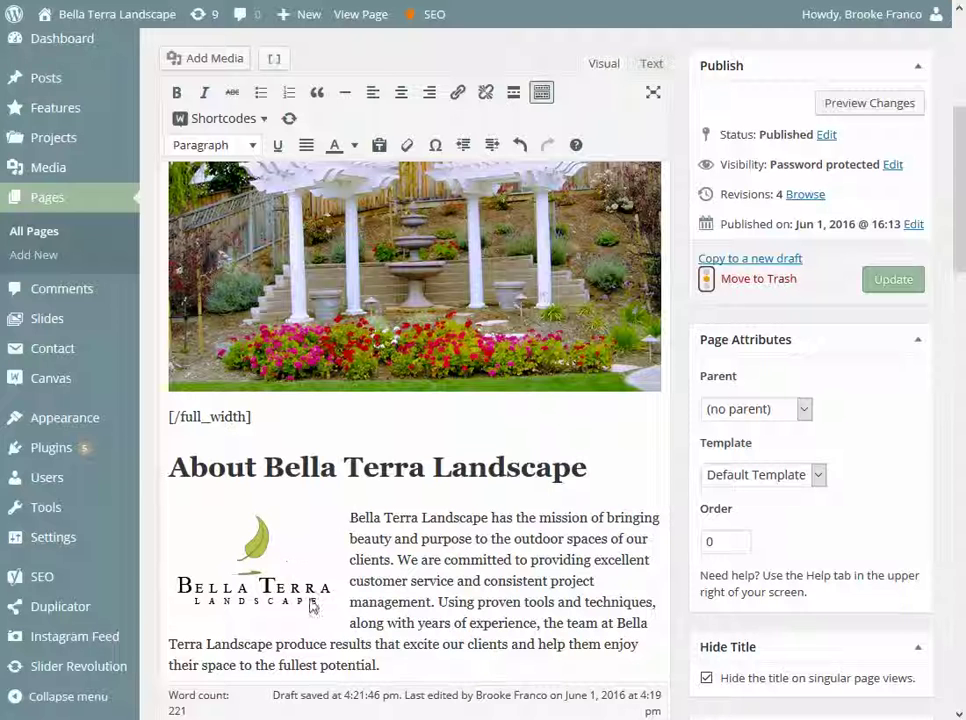
- Try center and right alignment on the inserted Bella Terra logo, and remove the logo from the page
{"action": "left_click", "coordinate": [257, 558]}
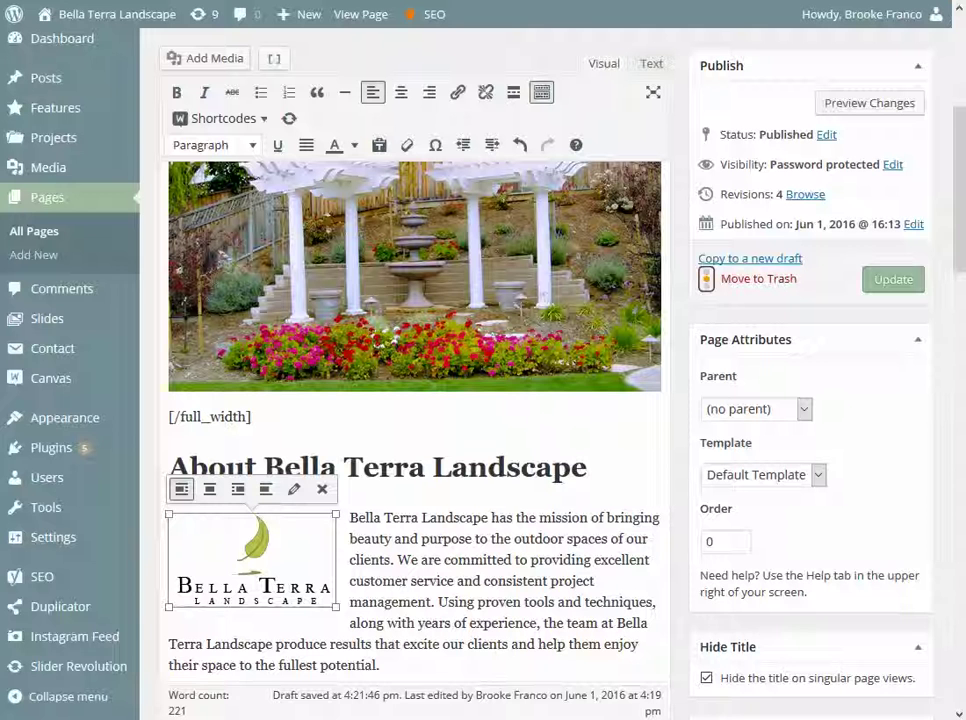
{"action": "left_click", "coordinate": [209, 490]}
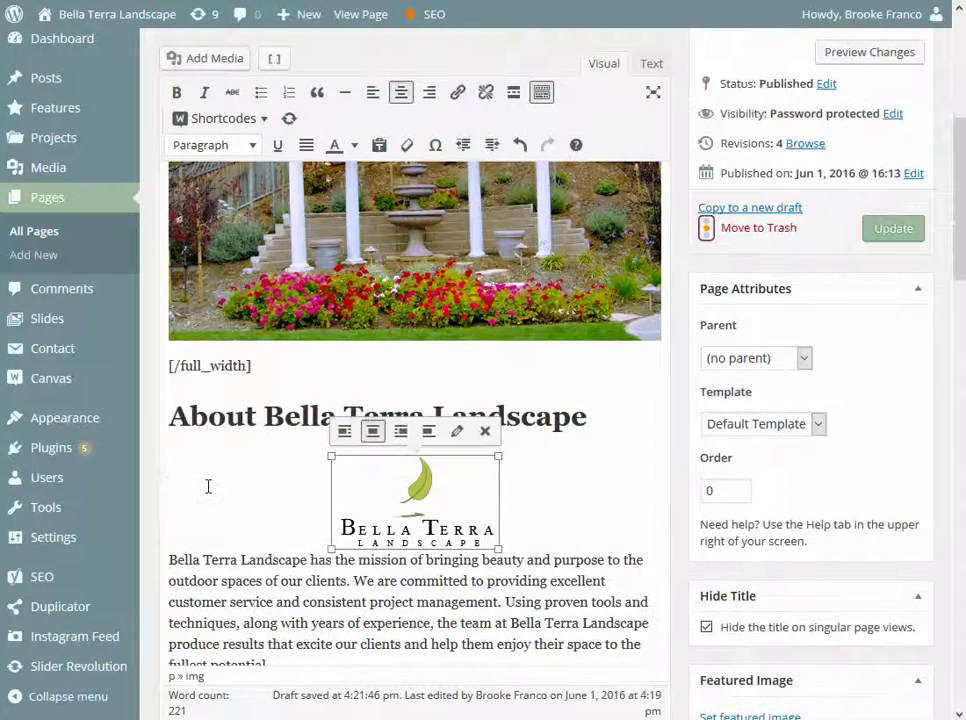
{"action": "left_click", "coordinate": [400, 431]}
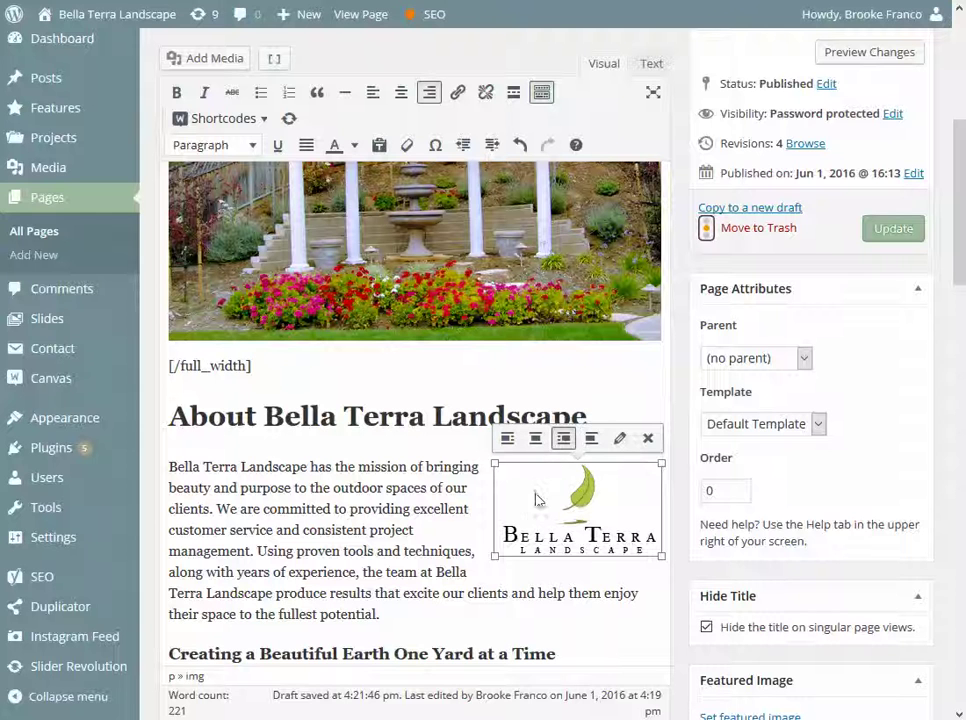
{"action": "left_click", "coordinate": [648, 439]}
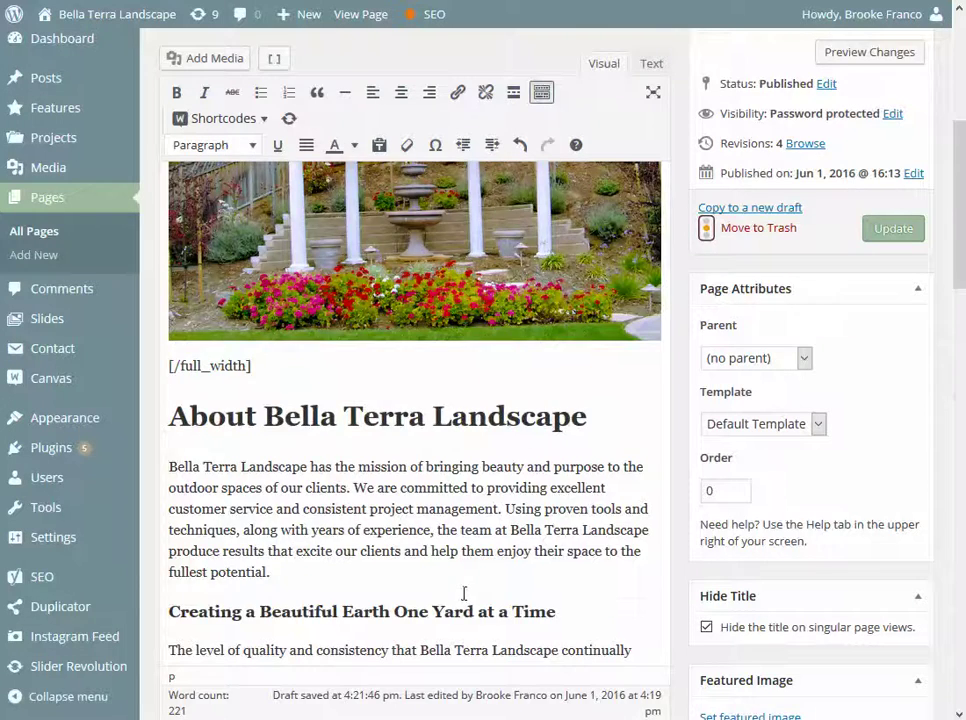
- Inspect the destination of the "Click for review" link below the BBB badge at the end of the page content
{"action": "scroll", "coordinate": [465, 593], "scroll_direction": "down", "scroll_amount": 5}
{"action": "scroll", "coordinate": [464, 606], "scroll_direction": "down", "scroll_amount": 3}
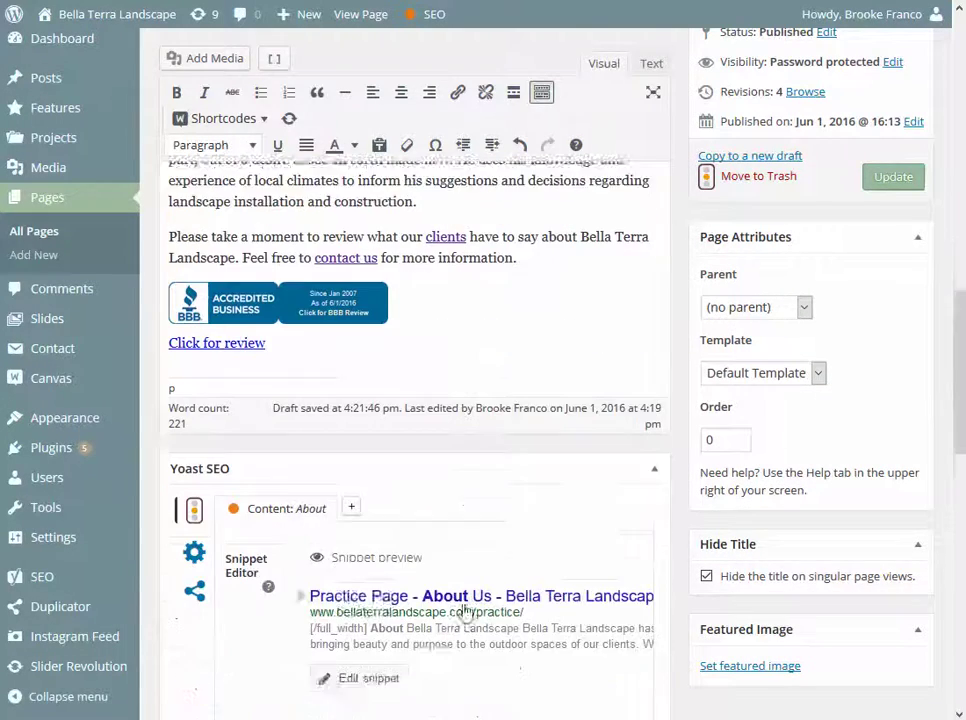
{"action": "scroll", "coordinate": [328, 455], "scroll_direction": "up", "scroll_amount": 5}
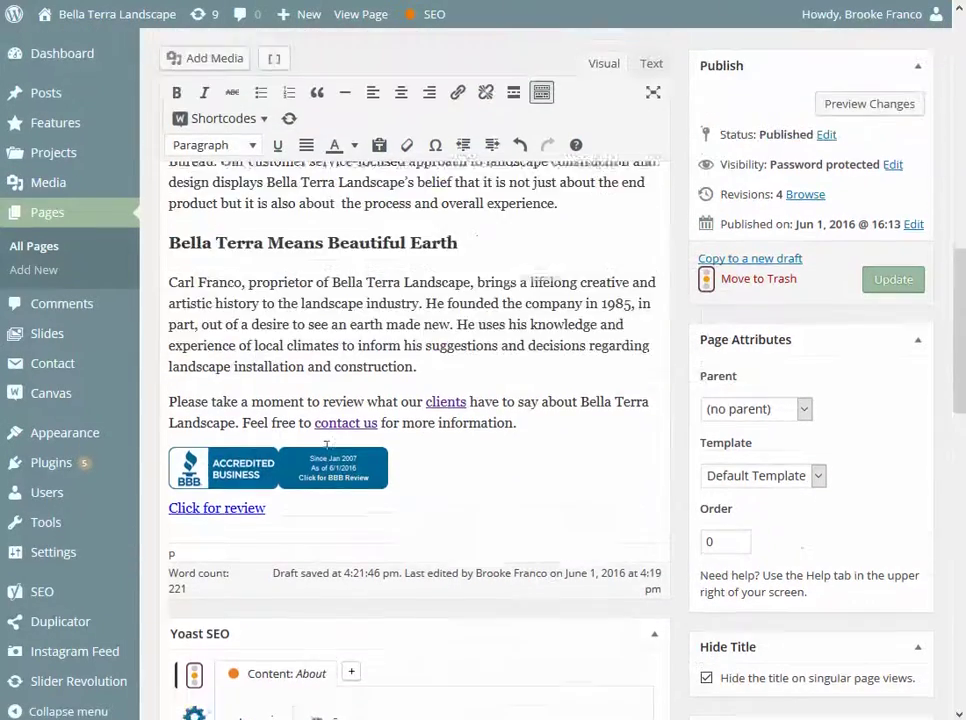
{"action": "left_click", "coordinate": [207, 540]}
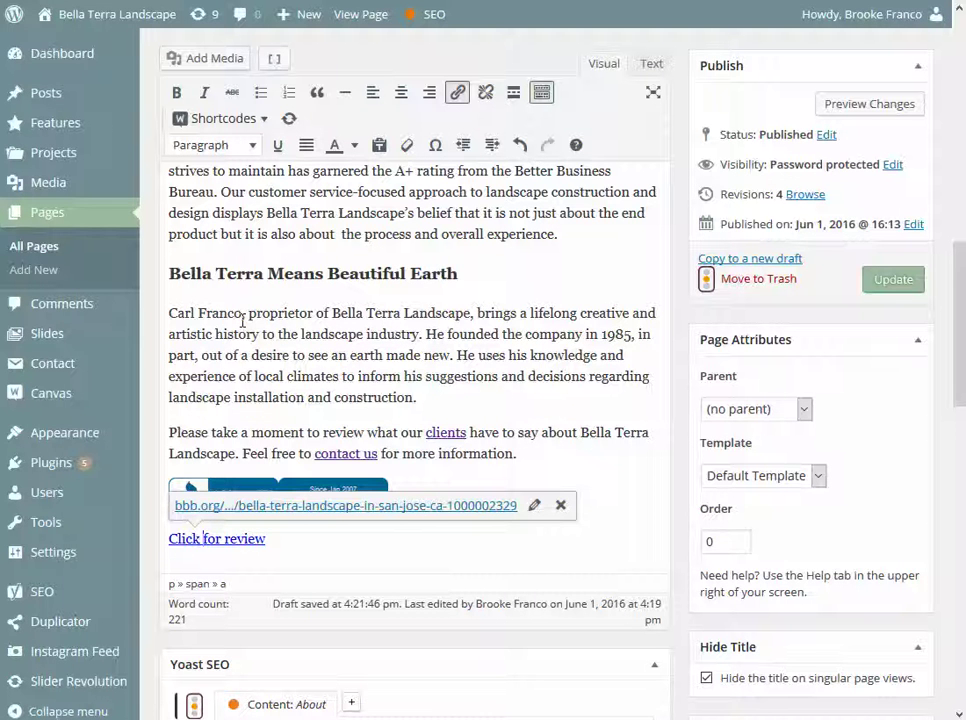
{"action": "left_click", "coordinate": [271, 343]}
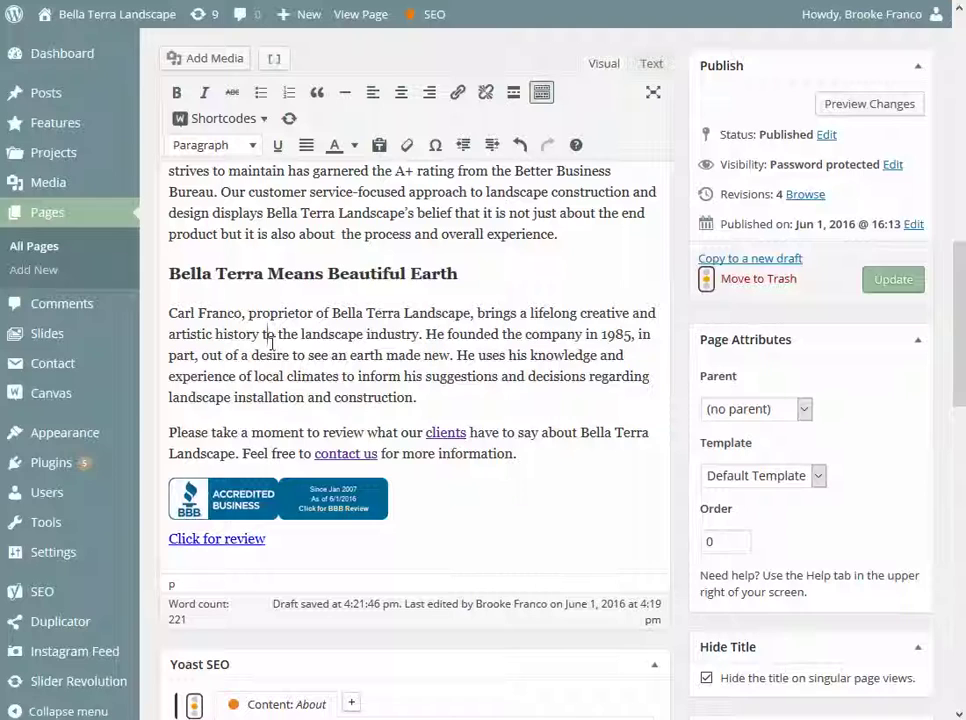
- Link the words "excite our clients" in the first body paragraph to the site's existing Testimonials page
{"action": "scroll", "coordinate": [271, 343], "scroll_direction": "up", "scroll_amount": 5}
{"action": "scroll", "coordinate": [271, 343], "scroll_direction": "down", "scroll_amount": 3}
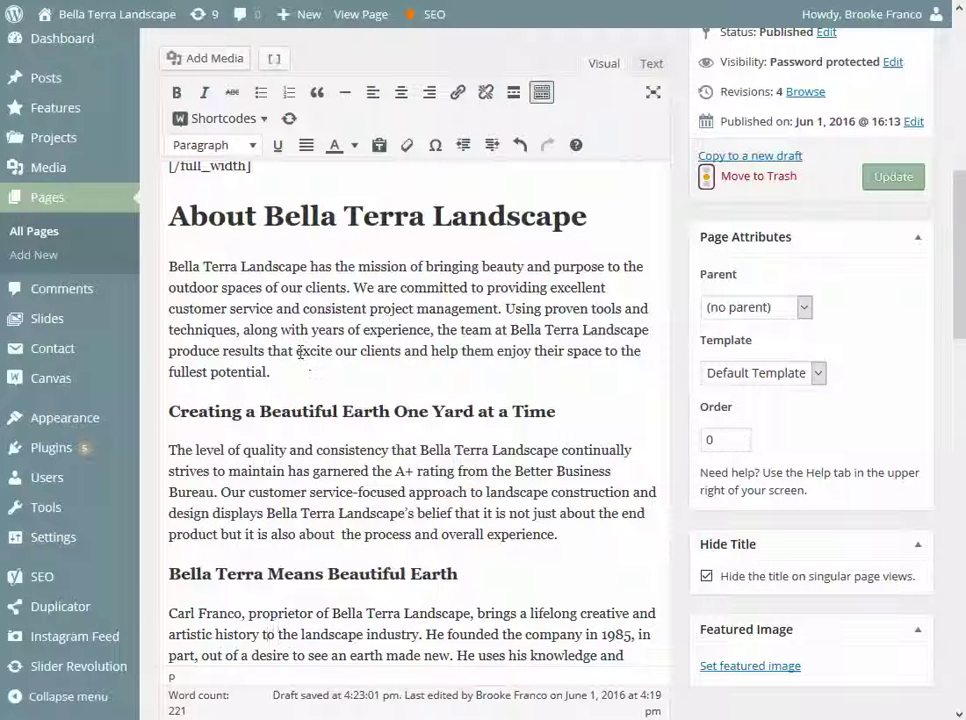
{"action": "left_click_drag", "start_coordinate": [300, 352], "coordinate": [402, 351]}
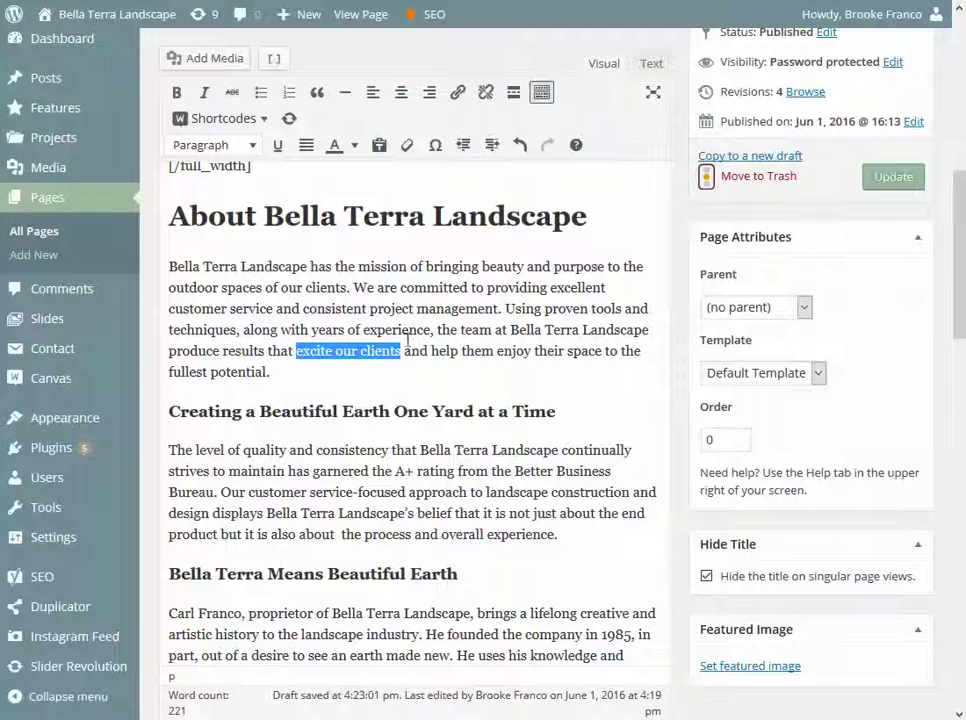
{"action": "left_click", "coordinate": [457, 96]}
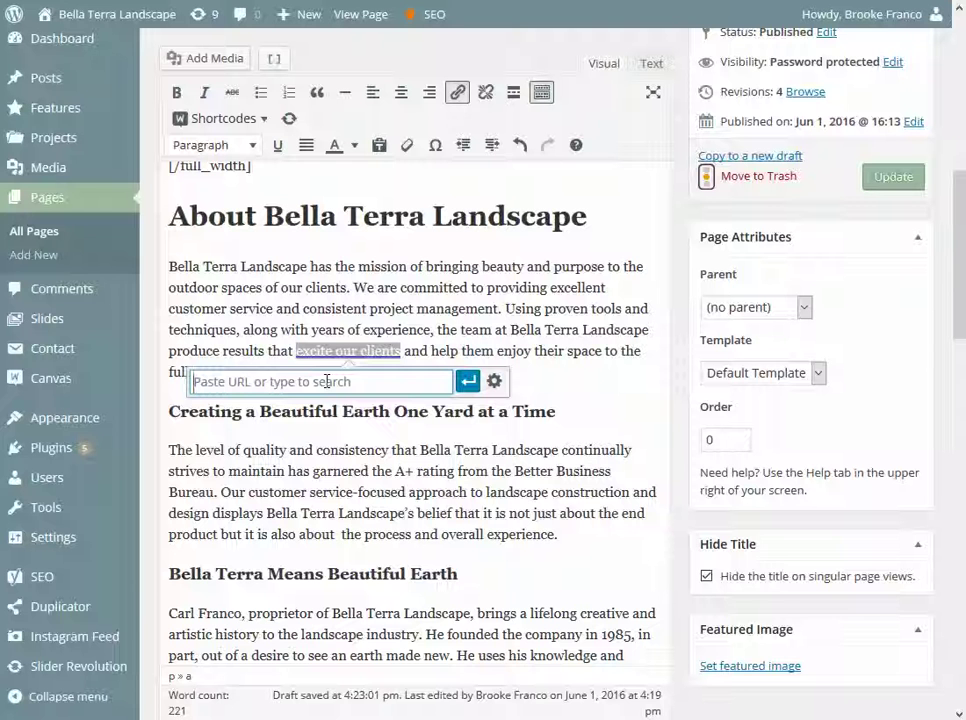
{"action": "left_click", "coordinate": [494, 384]}
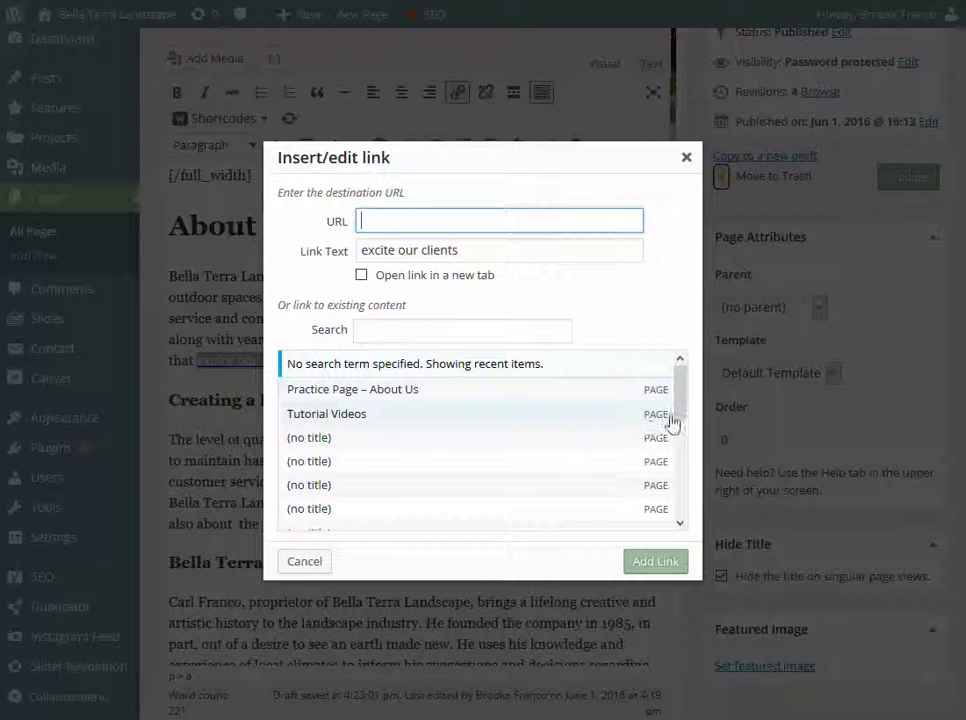
{"action": "left_click_drag", "start_coordinate": [681, 397], "coordinate": [692, 520]}
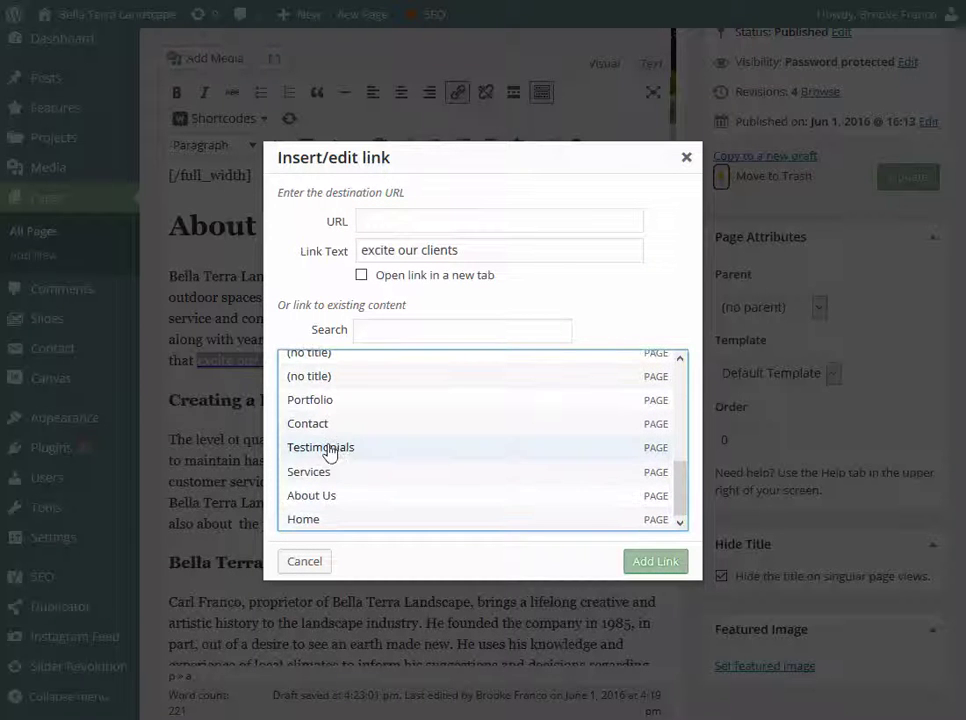
{"action": "left_click", "coordinate": [329, 453]}
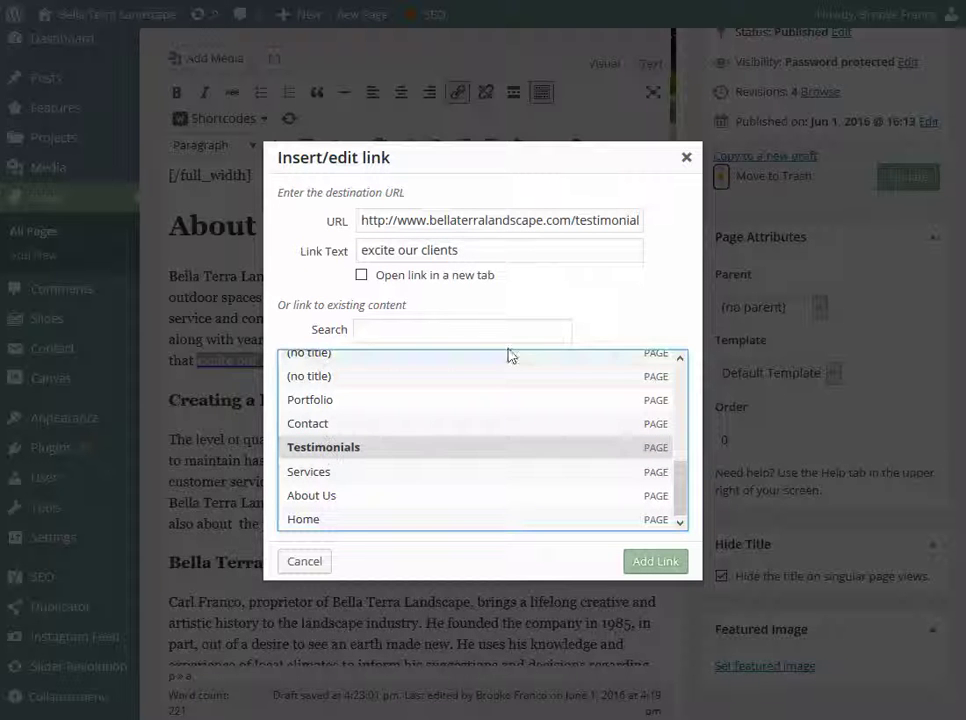
{"action": "left_click", "coordinate": [655, 563]}
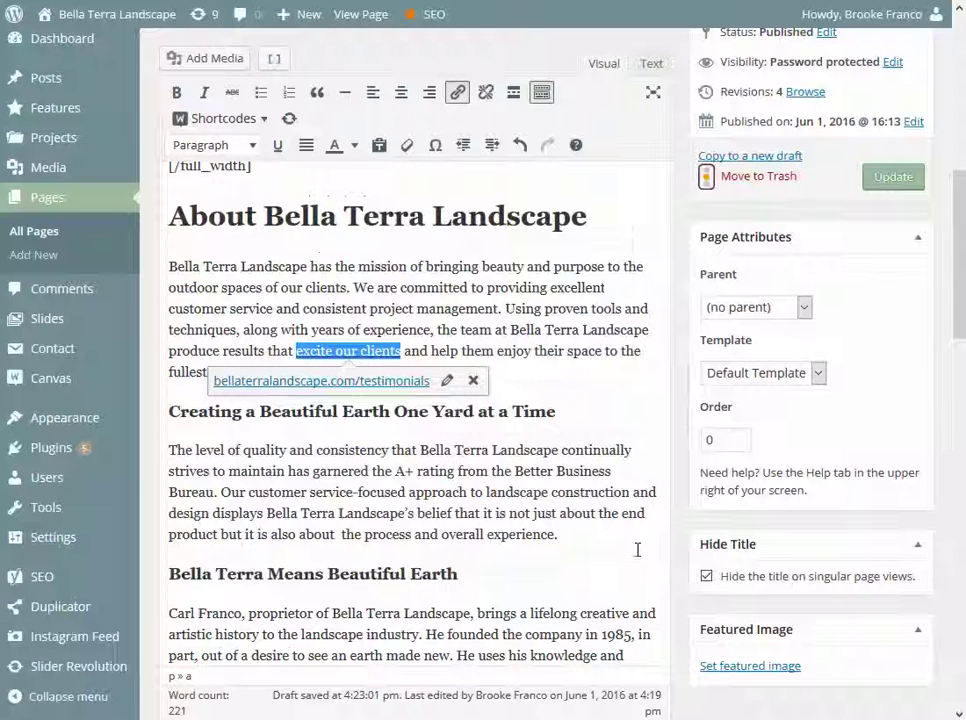
- Check the destination of the "excite our clients" link and update the page
{"action": "left_click", "coordinate": [449, 331]}
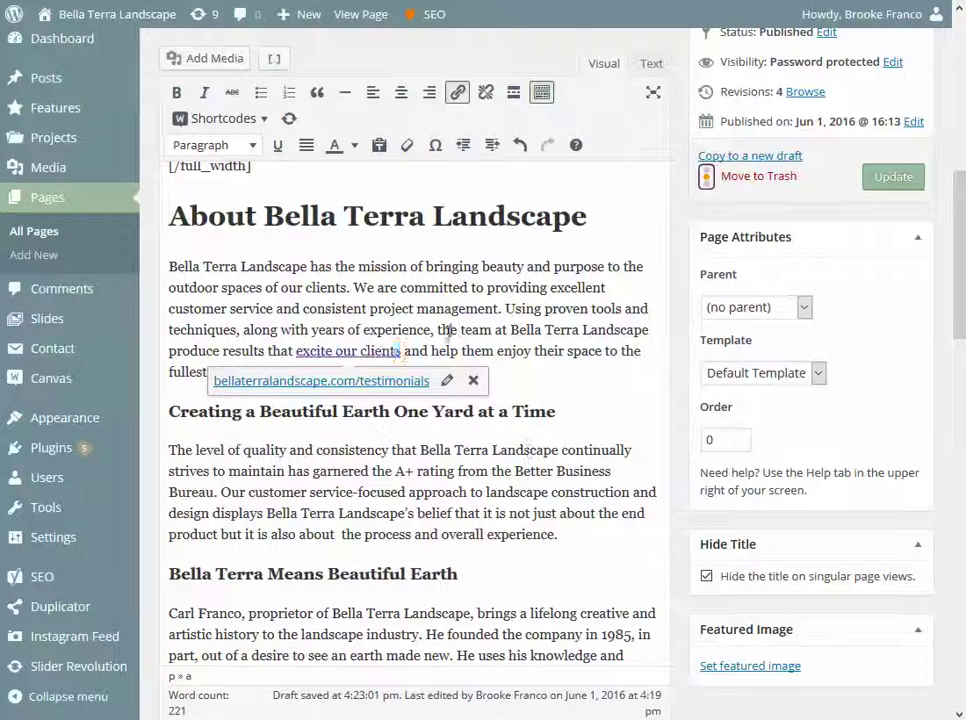
{"action": "left_click", "coordinate": [366, 354]}
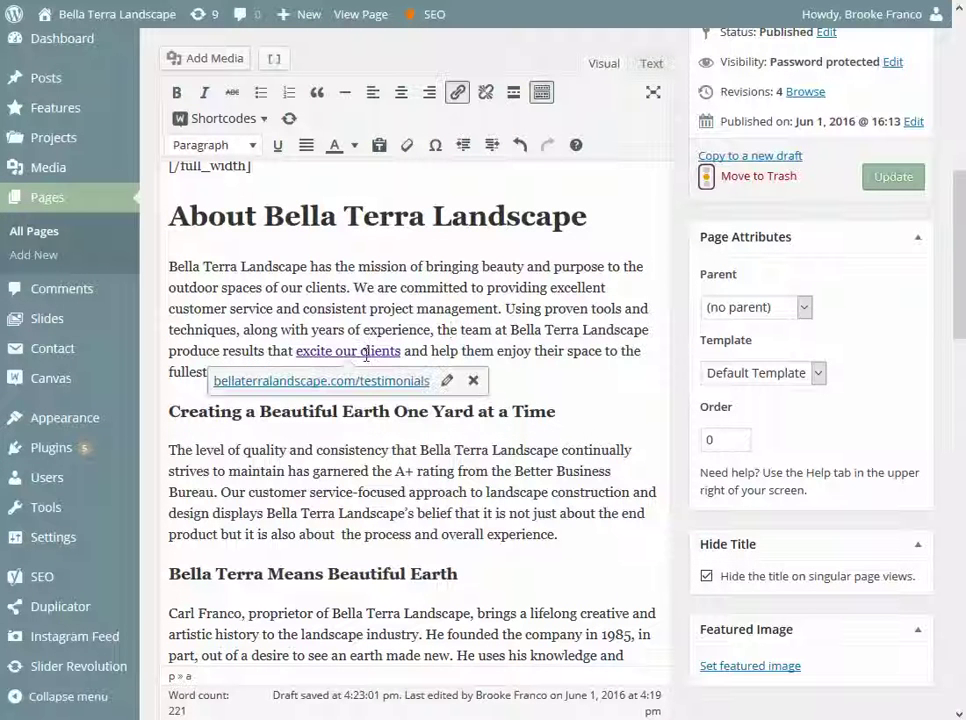
{"action": "left_click", "coordinate": [462, 303]}
{"action": "left_click", "coordinate": [905, 179]}
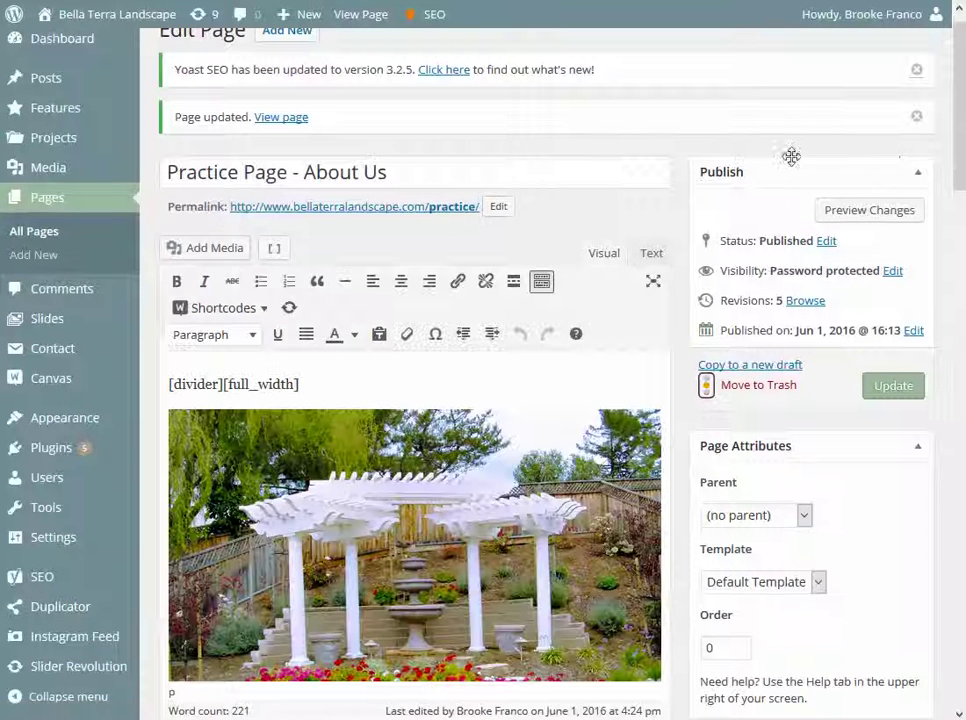
- View the updated page in a new browser tab and enter the page password to unlock its content
{"action": "right_click", "coordinate": [278, 125]}
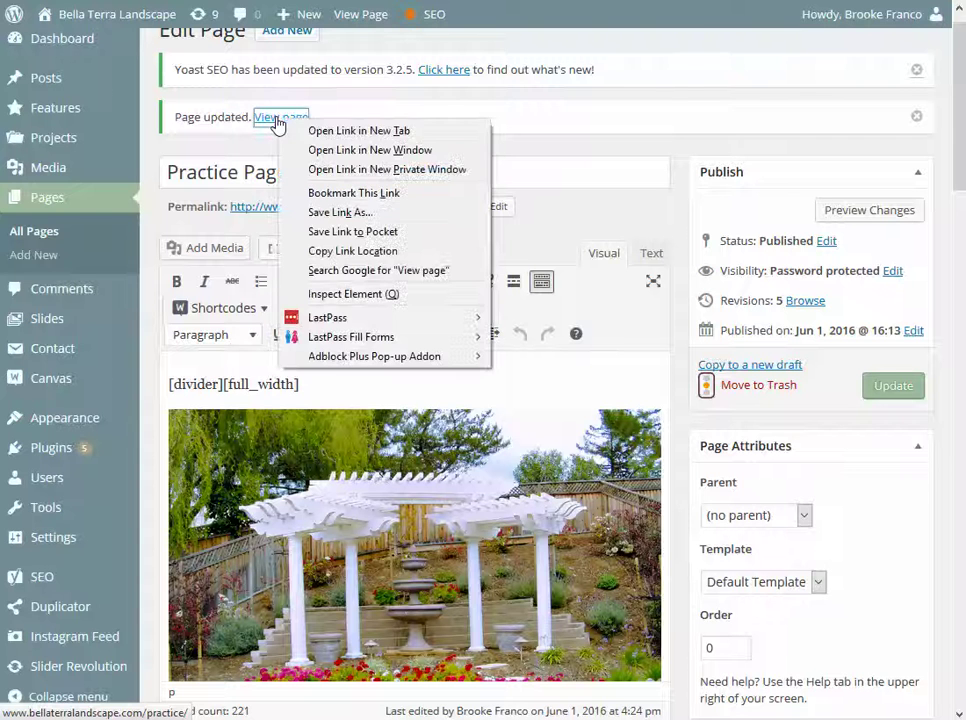
{"action": "left_click", "coordinate": [383, 131]}
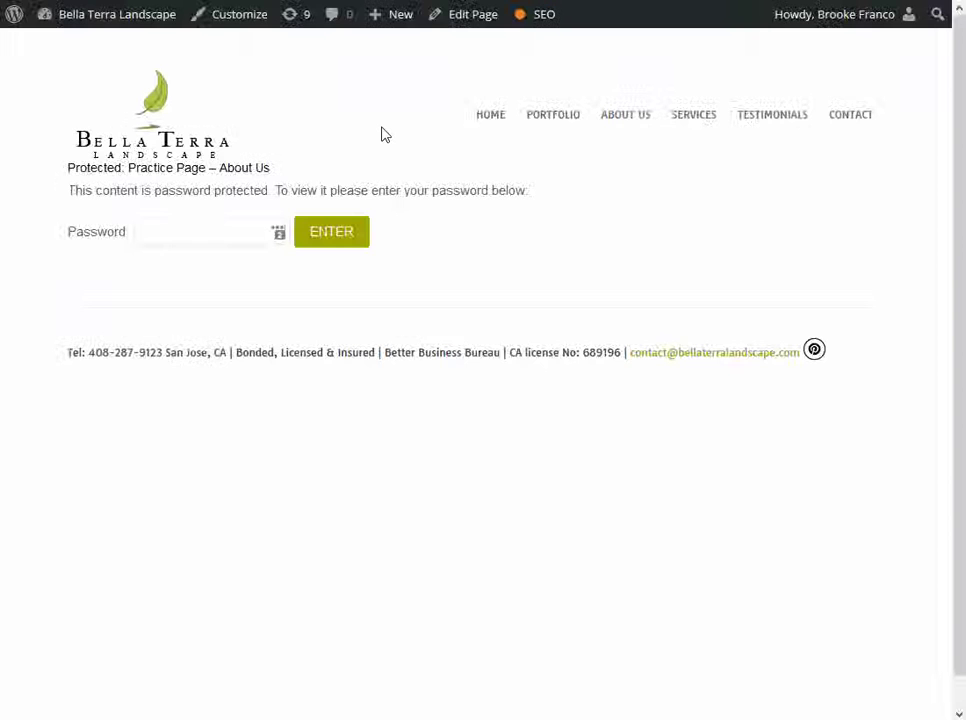
{"action": "left_click", "coordinate": [210, 239]}
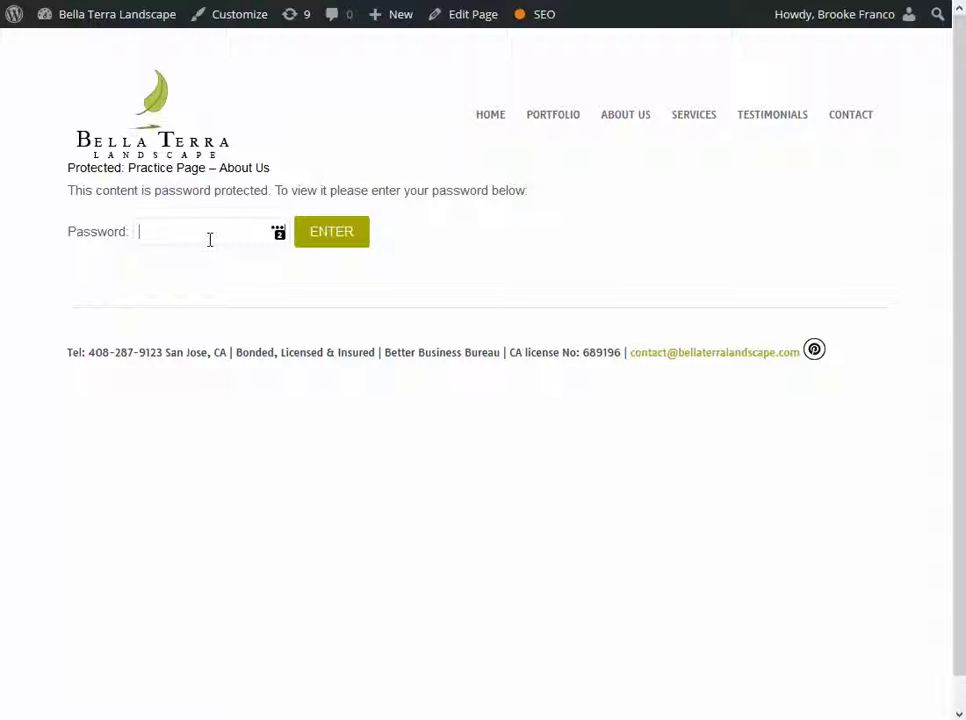
{"action": "type", "text": "*********"}
{"action": "left_click", "coordinate": [336, 240]}
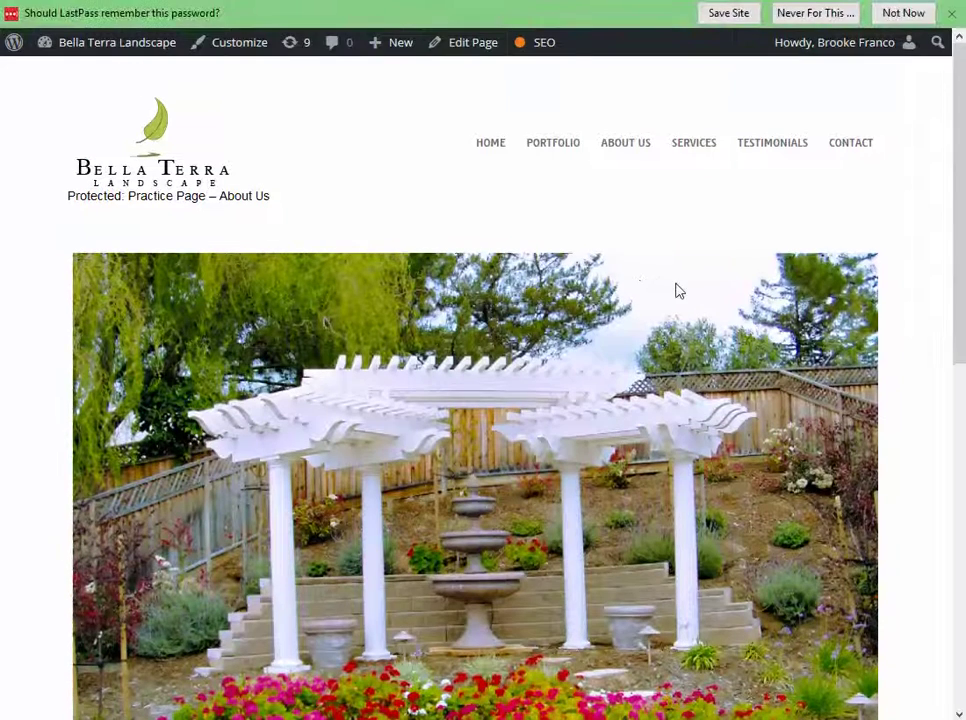
- Review the published page, checking the "excite our clients" link and the protected page title under the logo
{"action": "left_click_drag", "start_coordinate": [959, 112], "coordinate": [959, 371]}
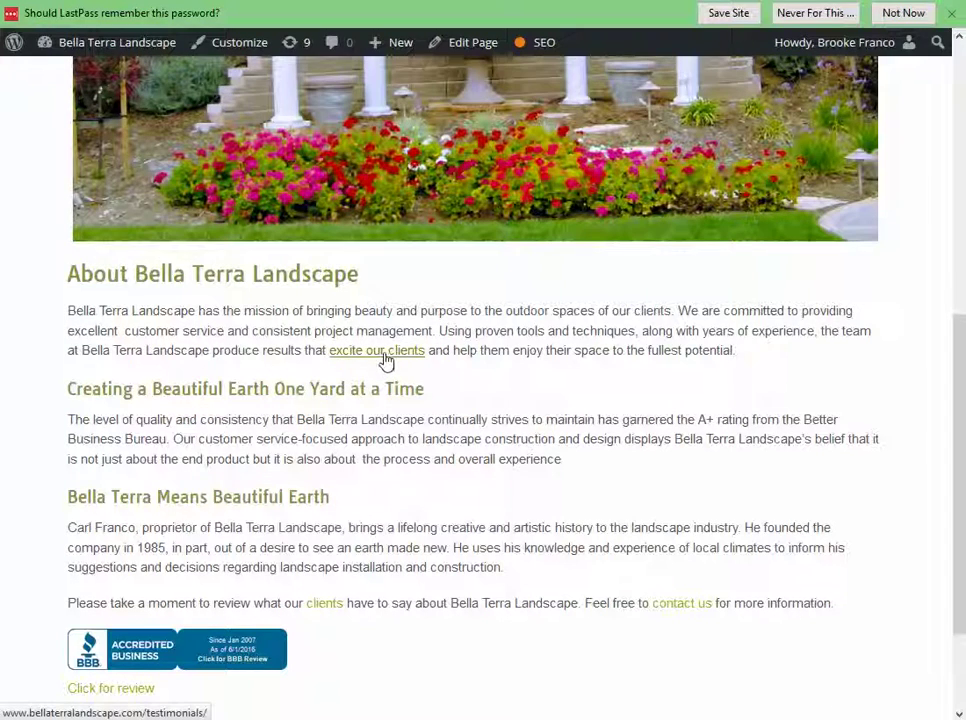
{"action": "scroll", "coordinate": [388, 359], "scroll_direction": "up", "scroll_amount": 5}
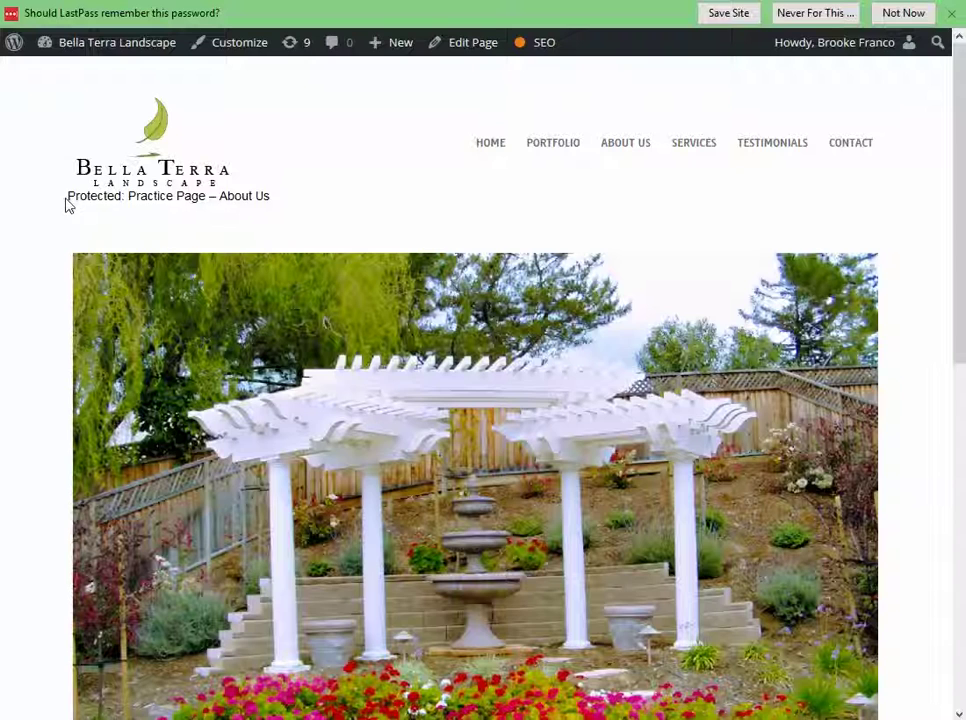
{"action": "left_click_drag", "start_coordinate": [67, 196], "coordinate": [276, 206]}
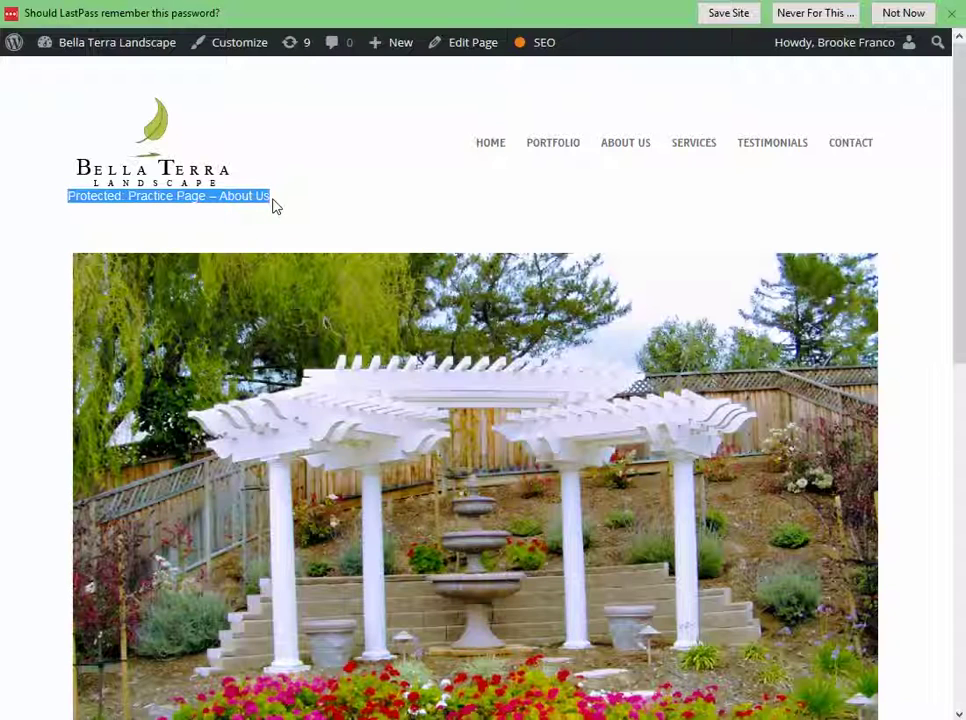
{"action": "scroll", "coordinate": [389, 348], "scroll_direction": "down", "scroll_amount": 3}
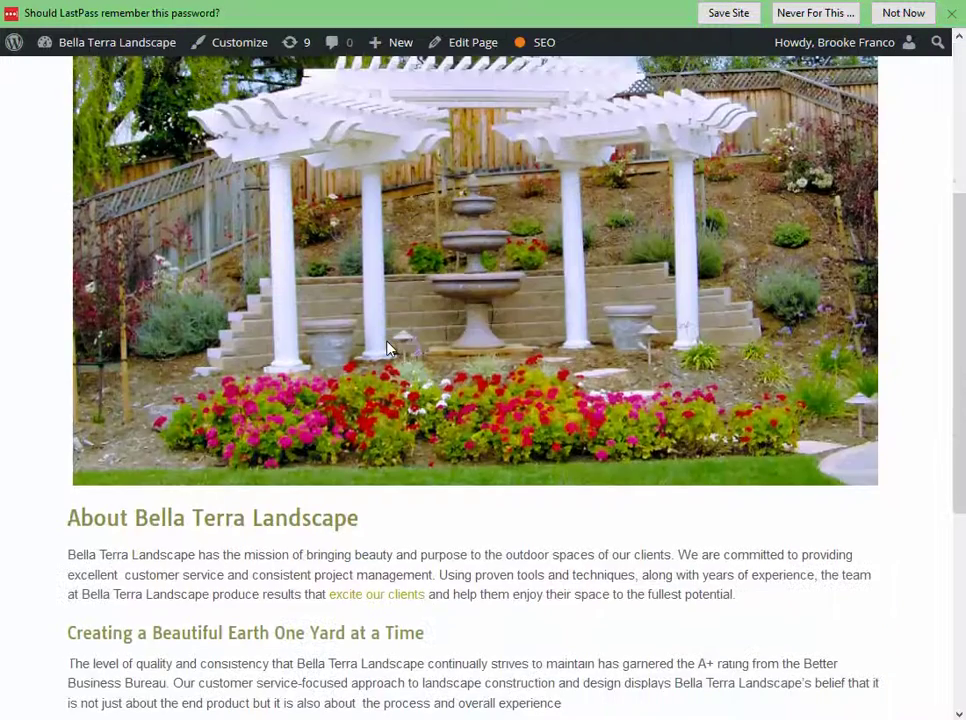
{"action": "scroll", "coordinate": [389, 348], "scroll_direction": "up", "scroll_amount": 3}
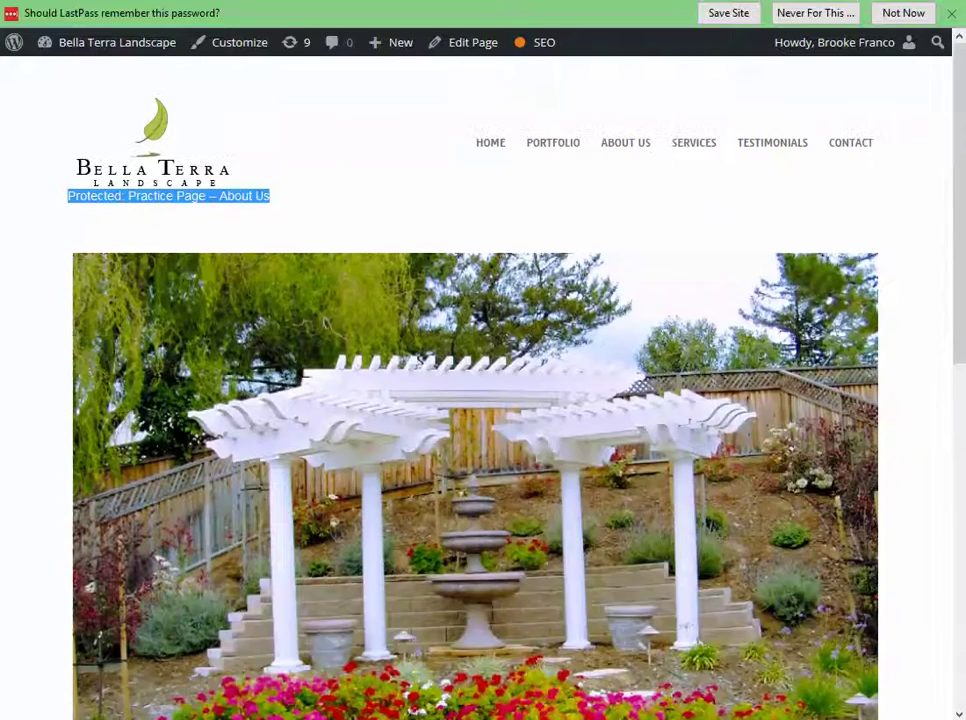
- Return to the page editor and update the Practice Page – About Us again
{"action": "left_click", "coordinate": [225, 1]}
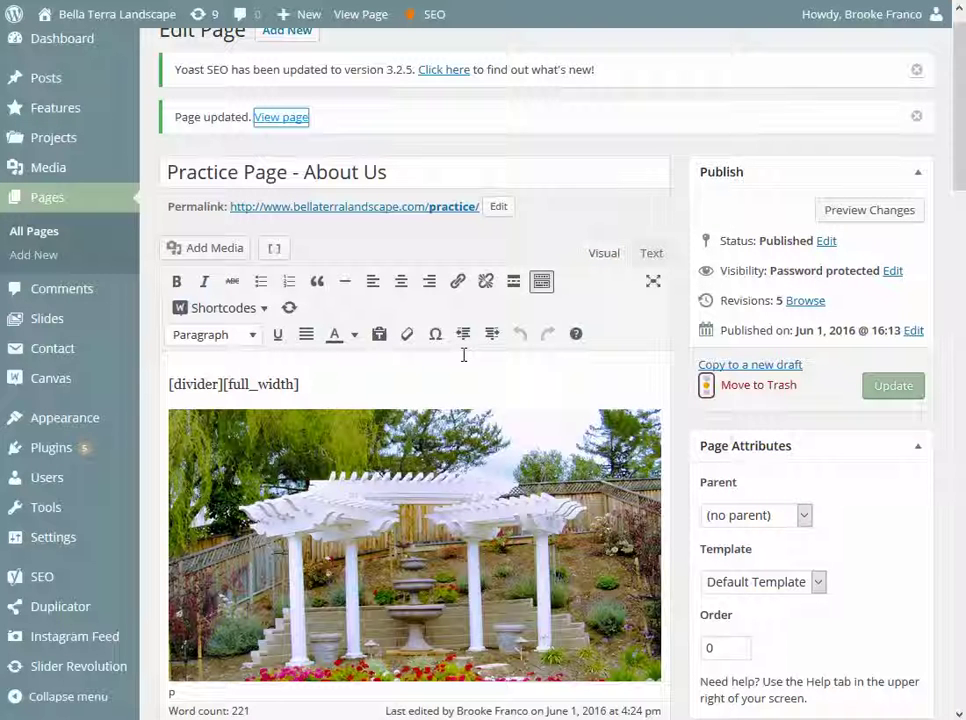
{"action": "left_click", "coordinate": [887, 390]}
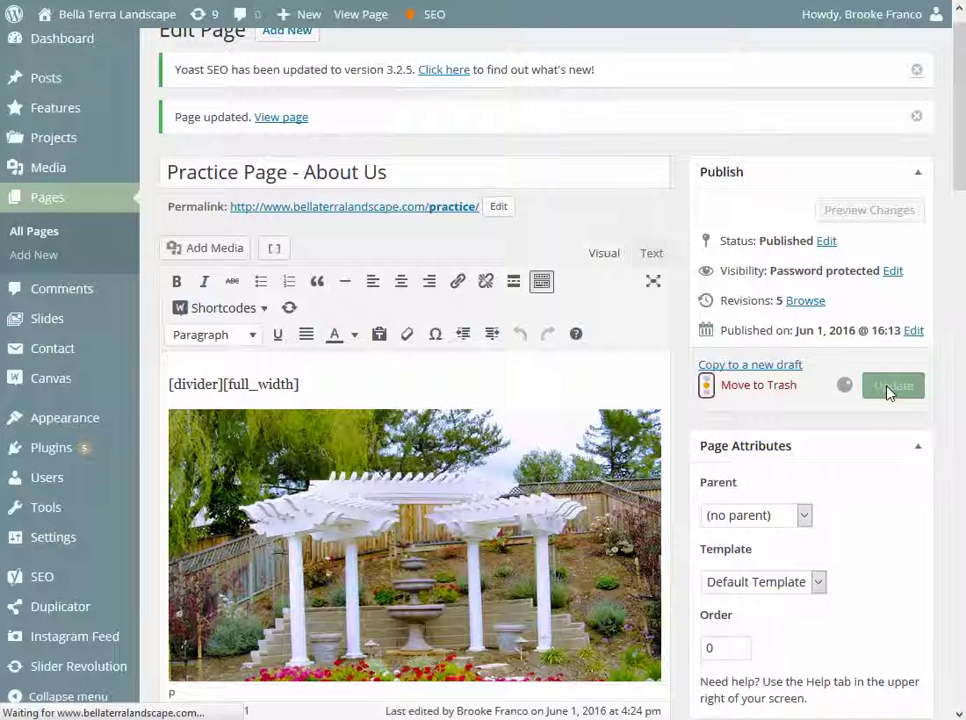